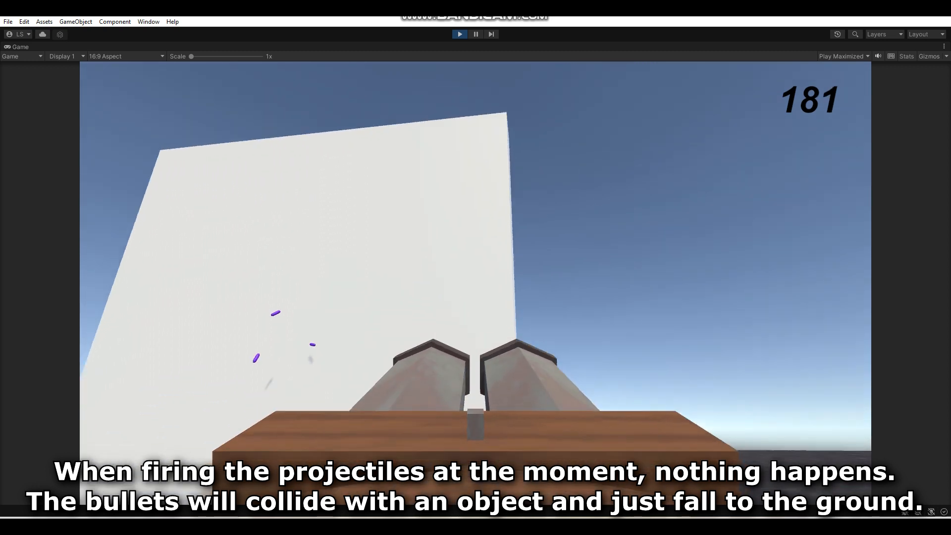
Play-test the gun by firing at the white walls and ground to check how bullets behave on impact
left_click(476, 283)
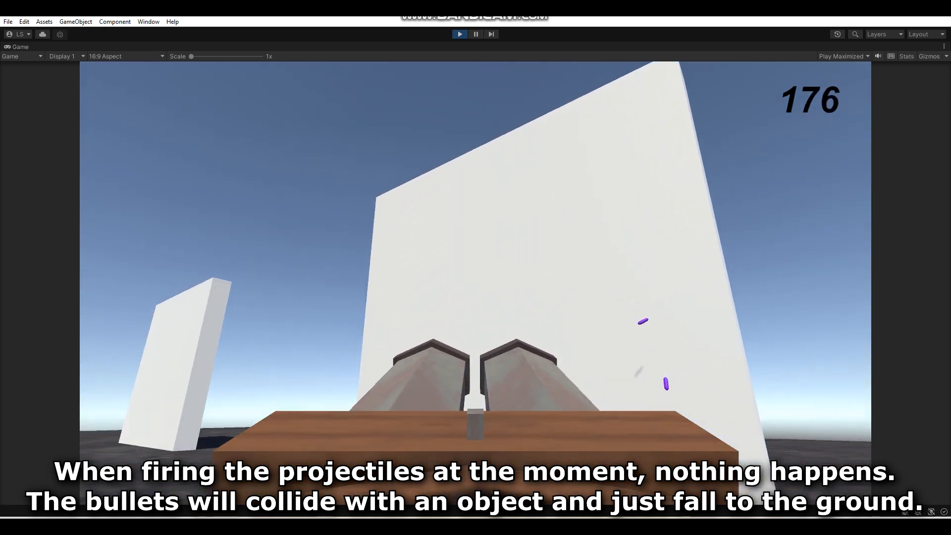
left_click(475, 284)
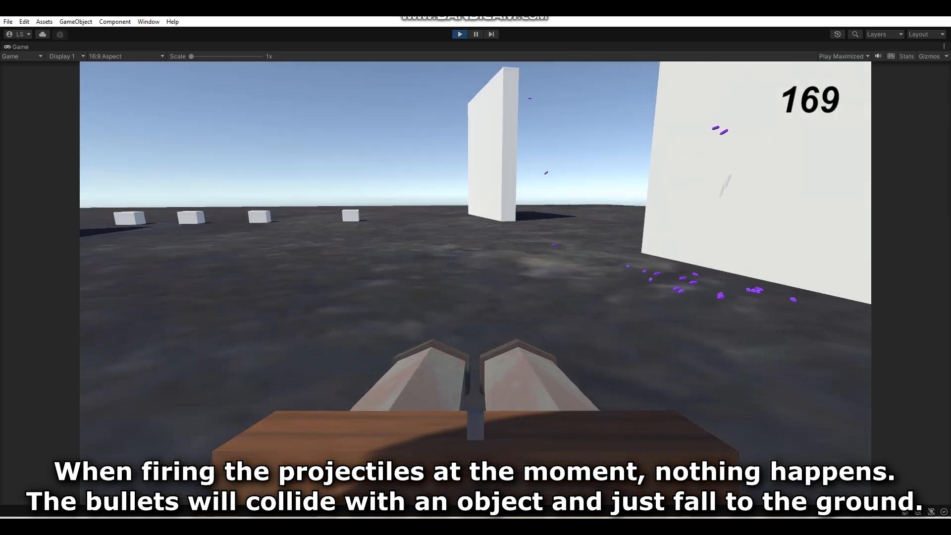
left_click(476, 283)
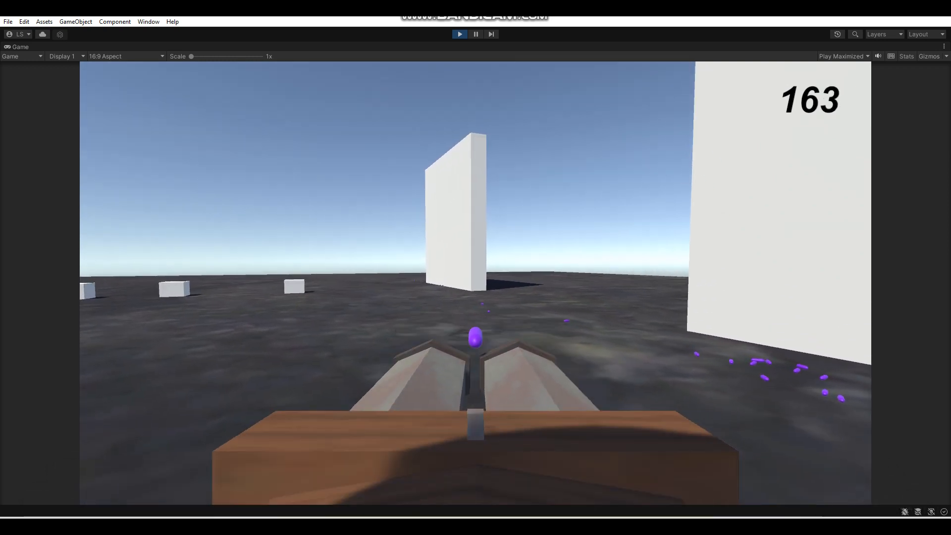
left_click(476, 283)
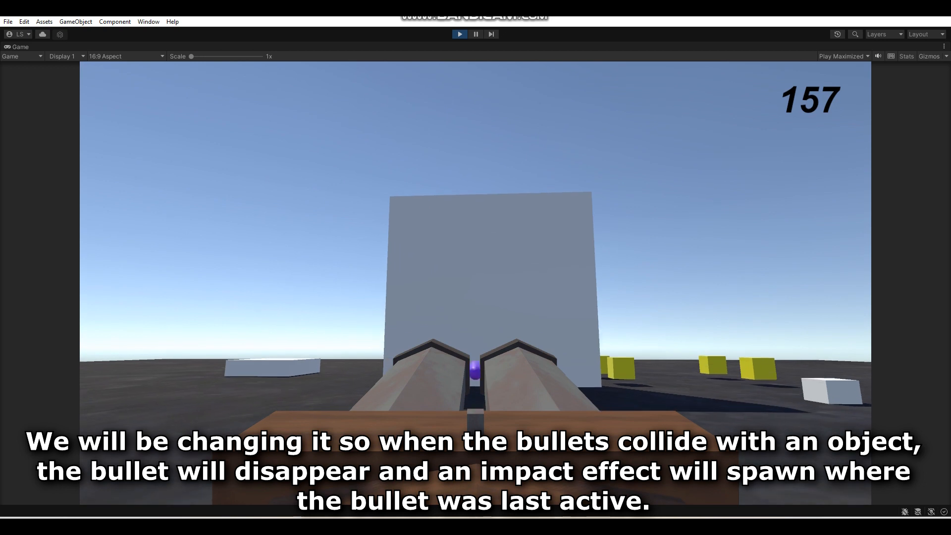
left_click(475, 283)
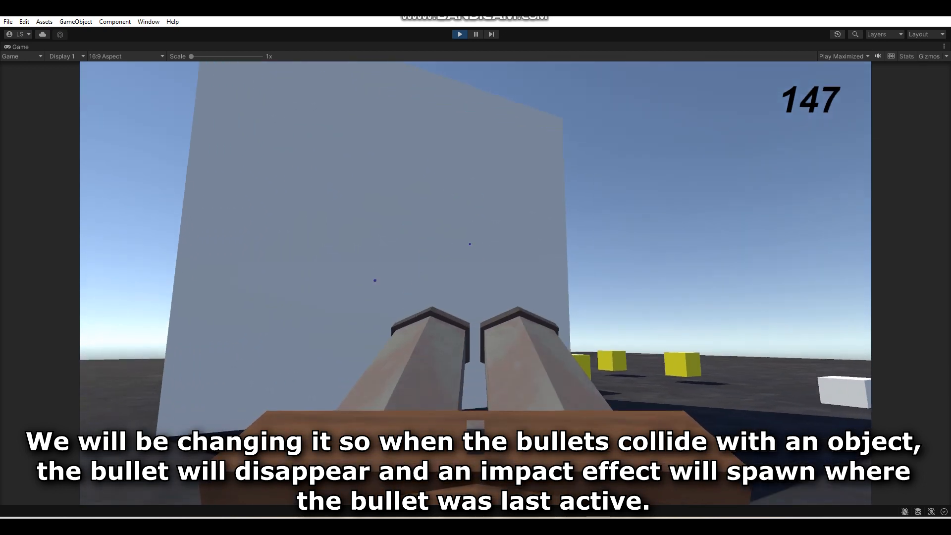
left_click(475, 283)
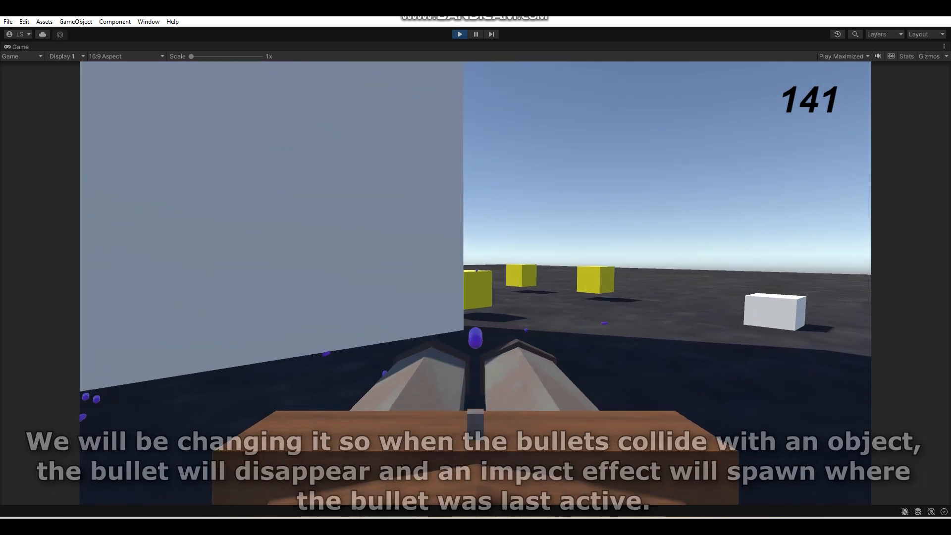
left_click(475, 283)
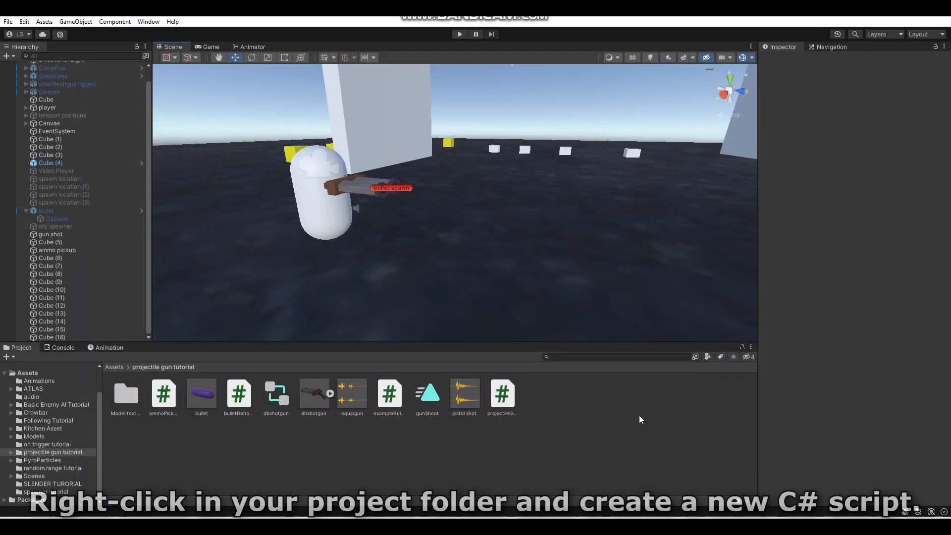
Create a new C# script named disableBullet in the projectile gun tutorial folder
right_click(638, 415)
mouse_move(669, 155)
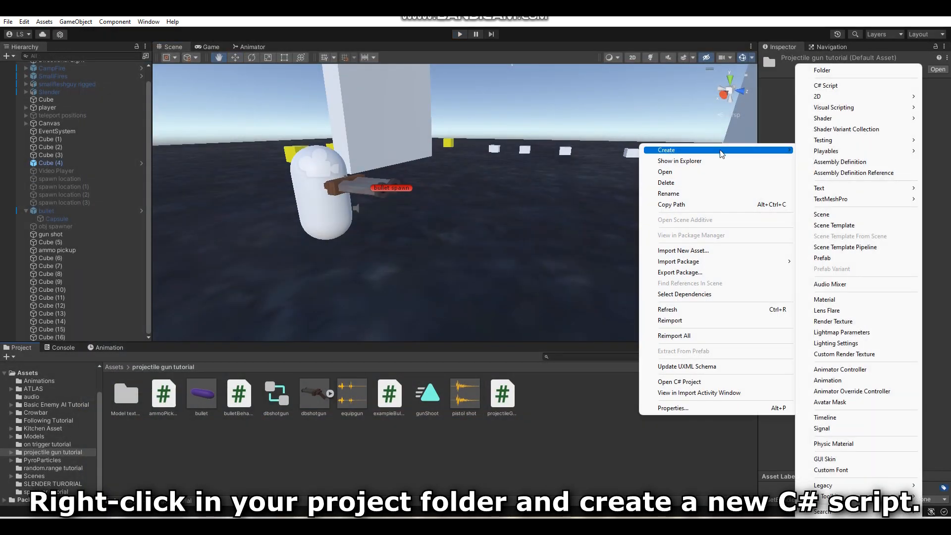
left_click(842, 87)
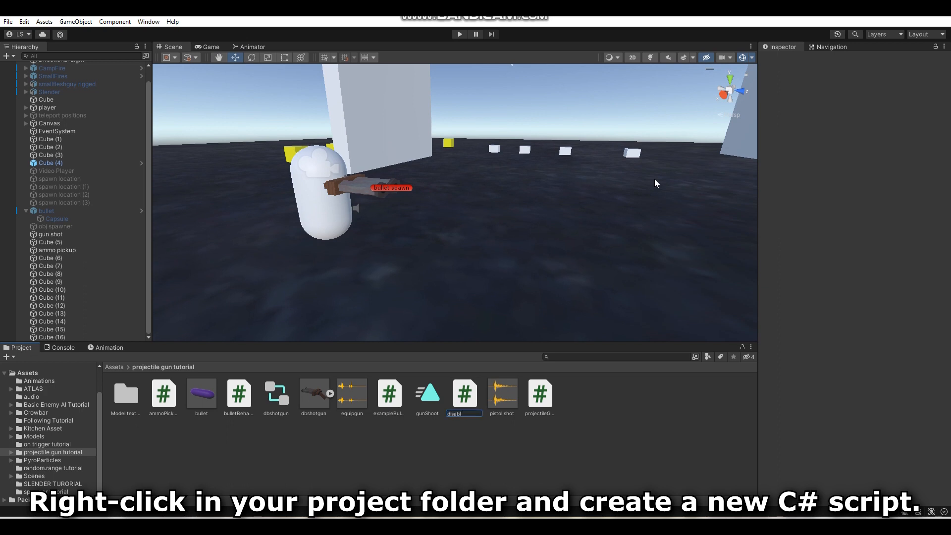
type("disableO")
key("BackSpace")
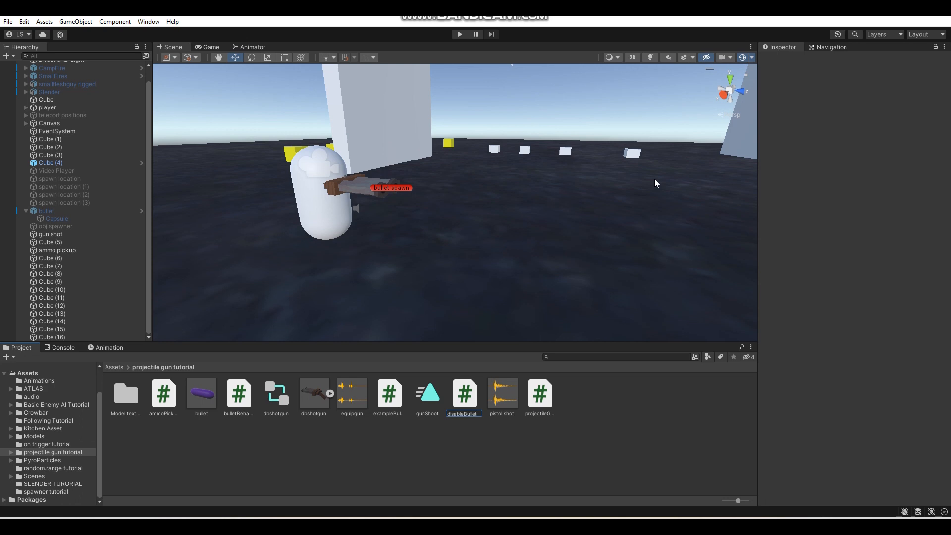
type("Bullet")
key("Return")
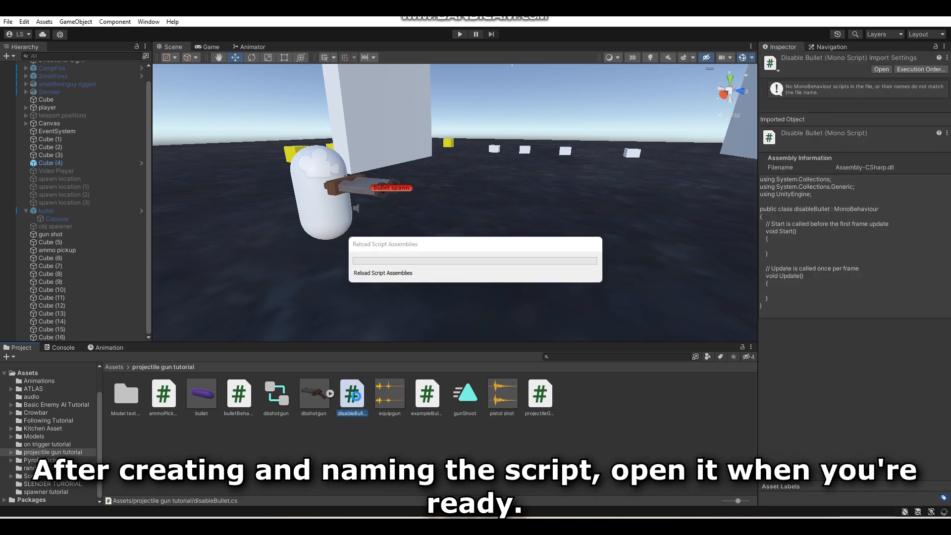
Open the disableBullet script in Visual Studio and delete the default Start and Update methods with their comments
double_click(354, 394)
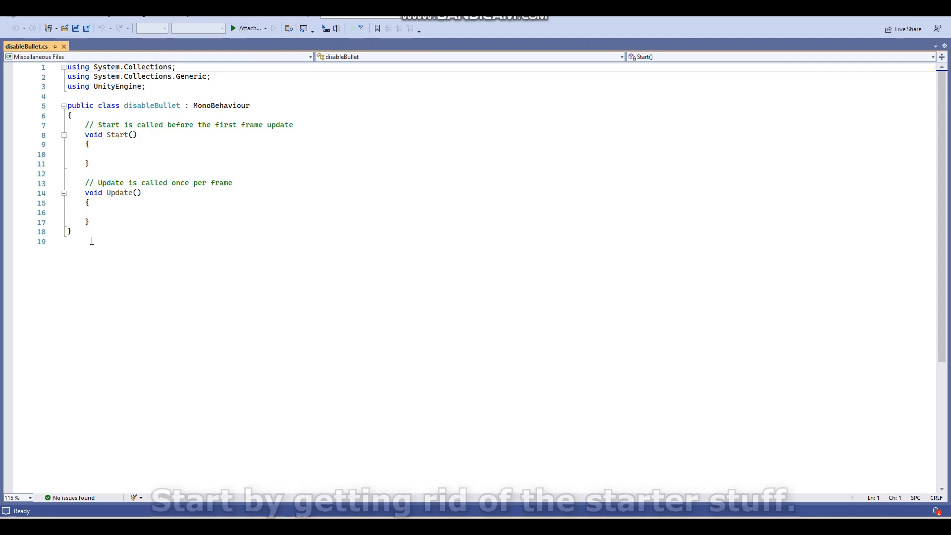
left_click_drag(94, 222, 73, 123)
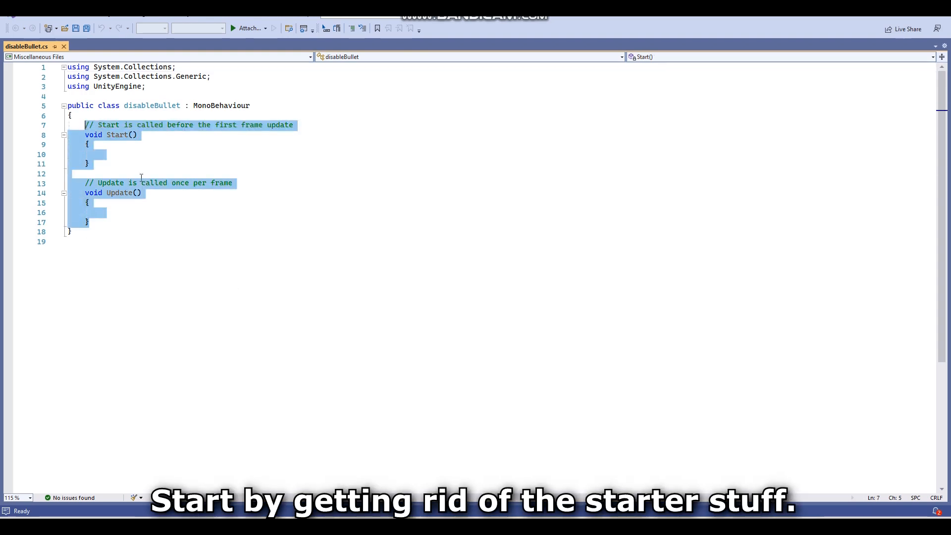
key("Delete")
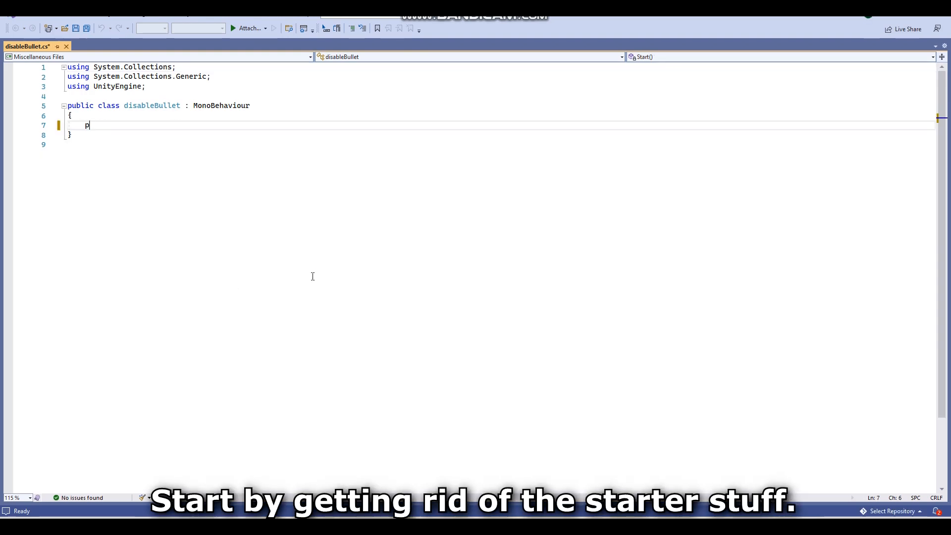
Declare the variable "public GameObject hitEffect;" in the disableBullet class
type("public ")
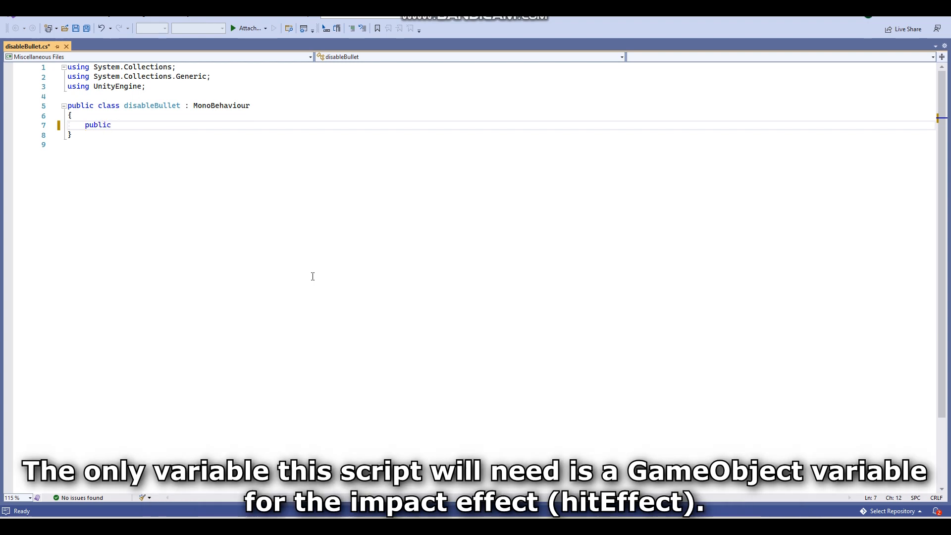
type("GameObjec")
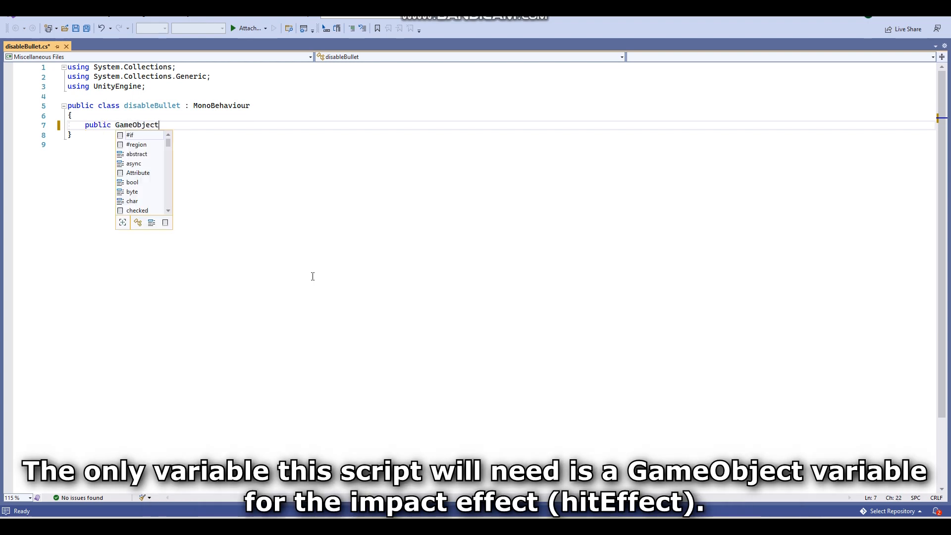
type("t hit")
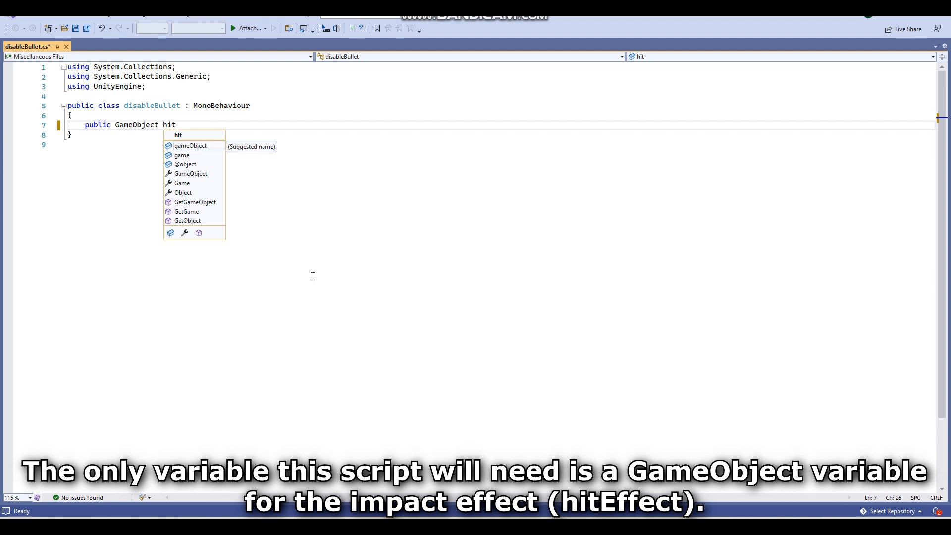
type("Effect;")
Add an empty "void OnCollisionEnter(Collision other)" method below the hitEffect variable
key("Return")
key("Return")
type("void OnCollisionEnter(")
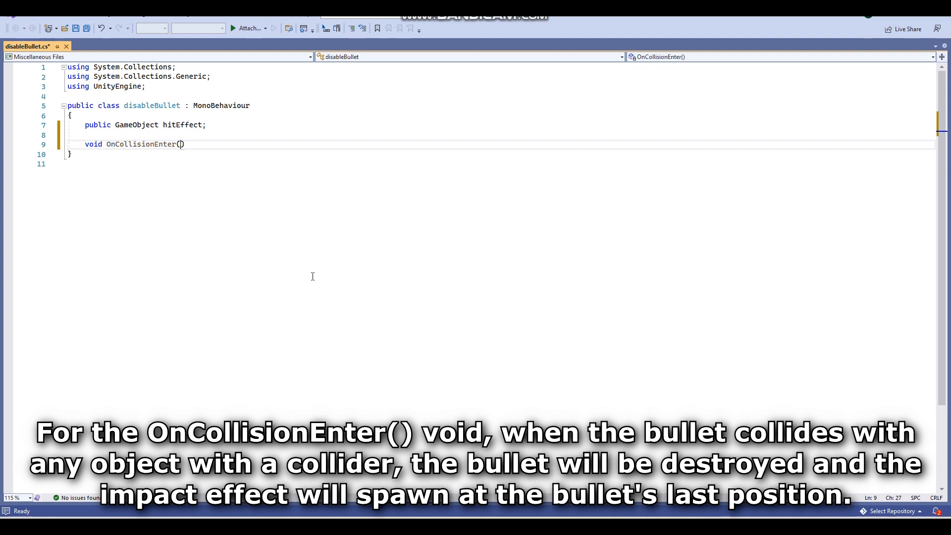
type("Collision other")
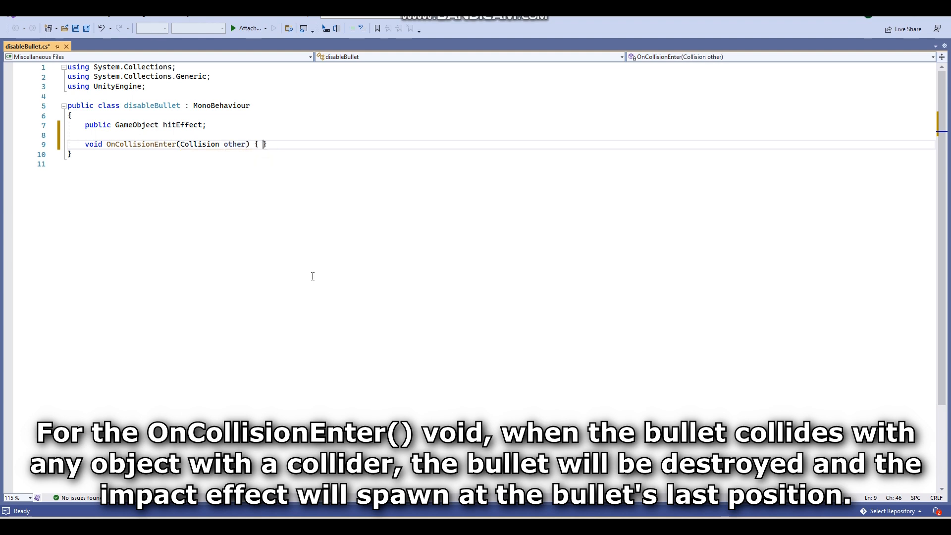
key("Return")
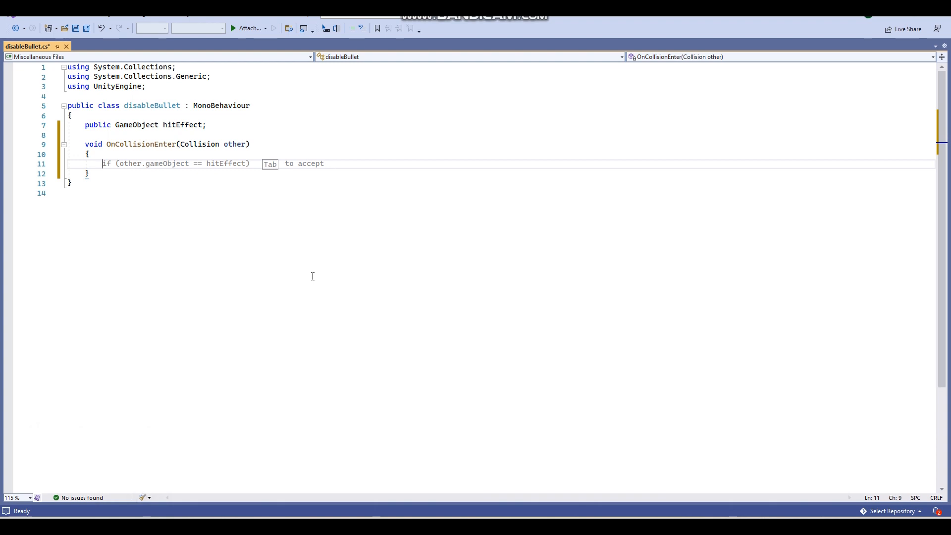
Inside OnCollisionEnter, add "GameObject hitObj = Instantiate(hitEffect, this.transform.position, this.transform.rotation);" and save the script
type("GameO")
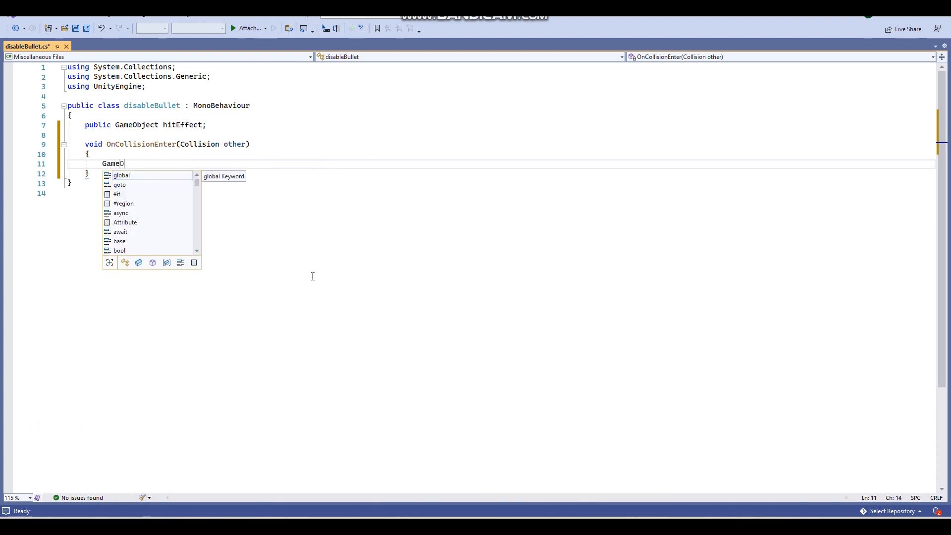
type("bject hitO")
type("bj = Ins")
type("tantiate(")
type("hitEffect,")
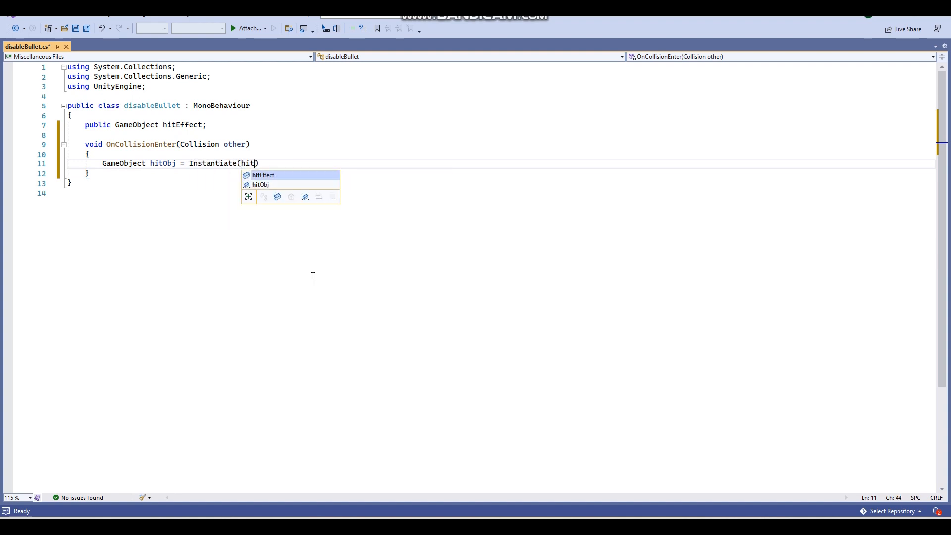
type(" this.transform.position,")
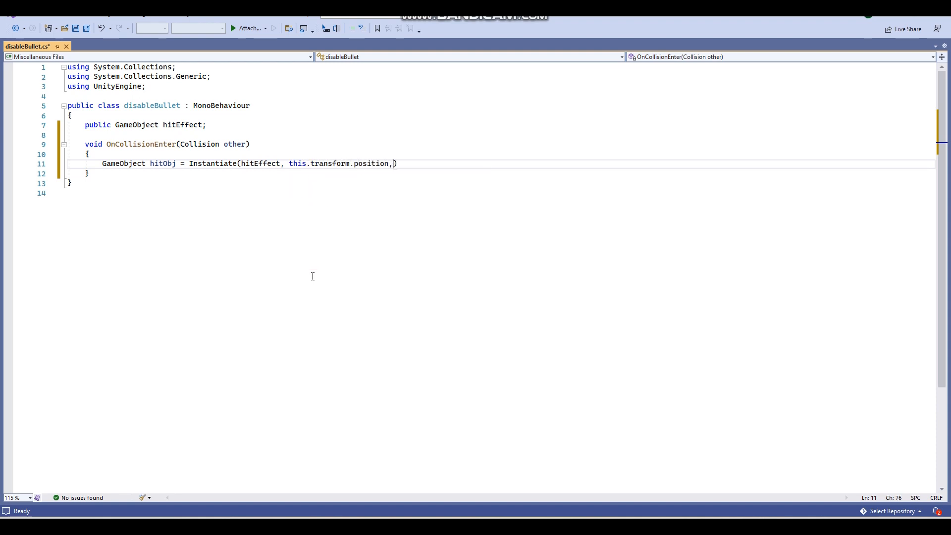
type(" this.transform.rotation")
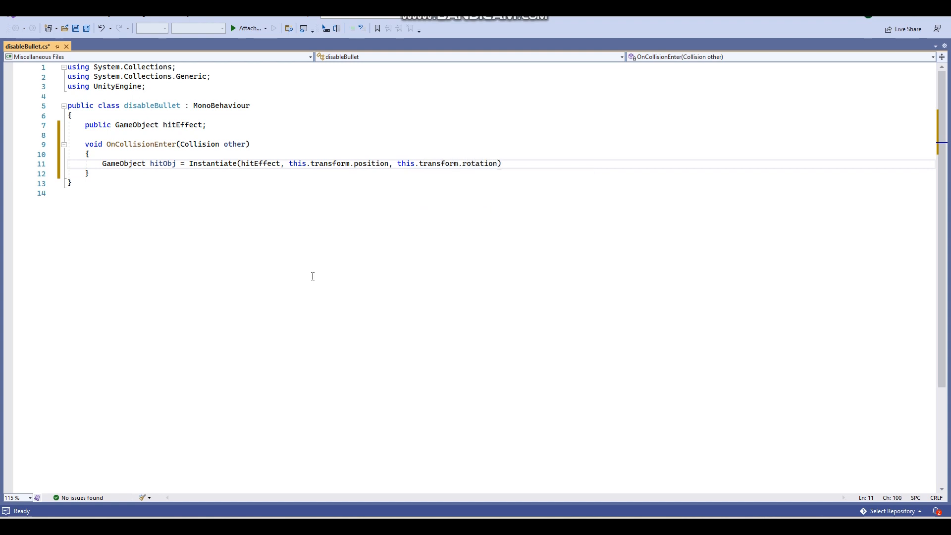
key("Return")
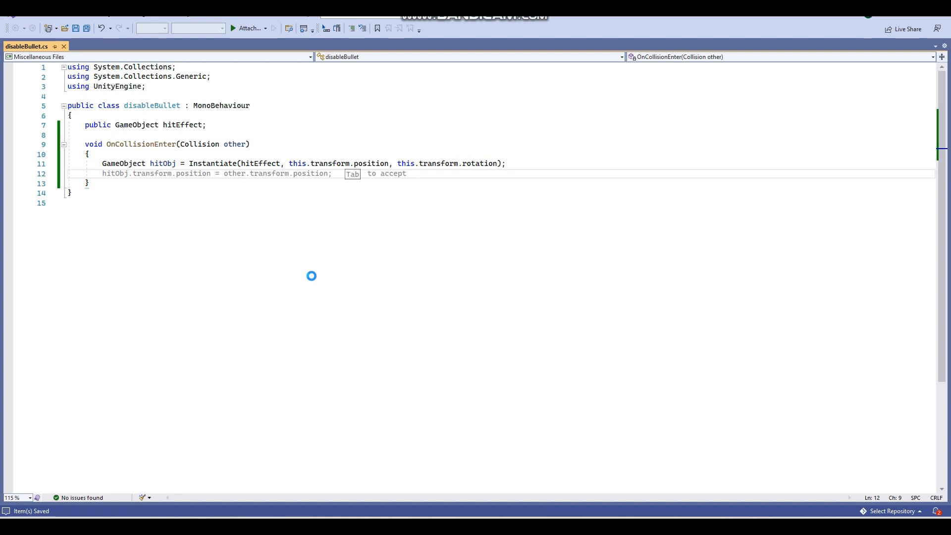
Complete OnCollisionEnter with "hitObj.SetActive(true);" and "Destroy(this.gameObject);", and save the script
type("hit")
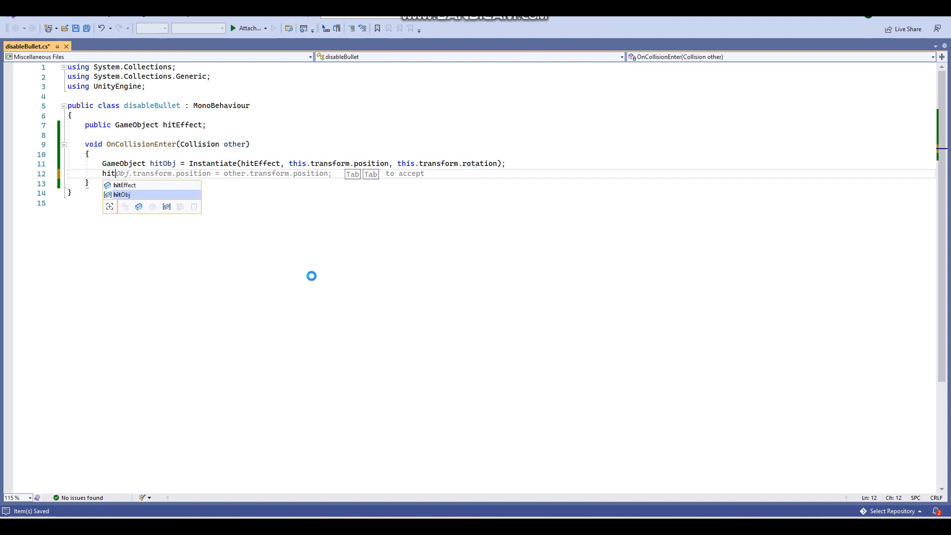
type("Obj.SetActive(true);")
key("Return")
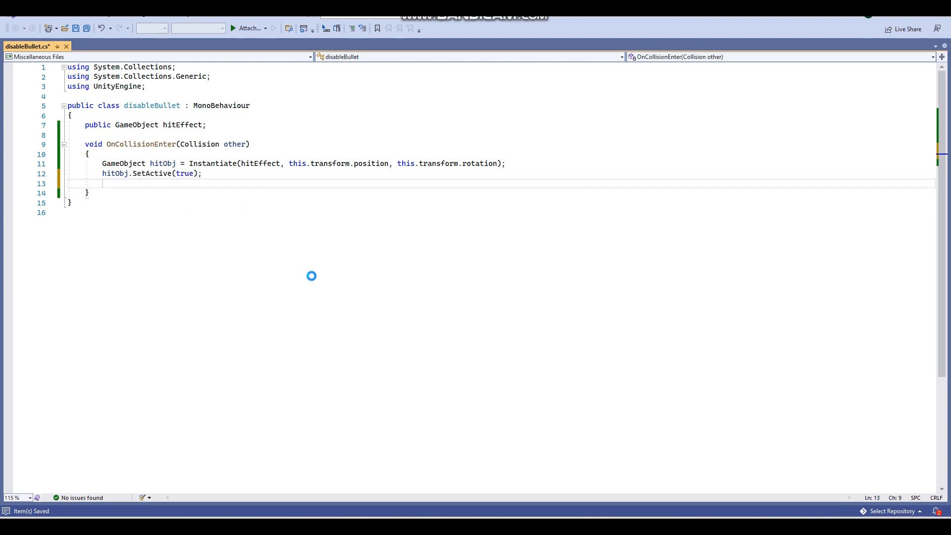
type("Destroy(th")
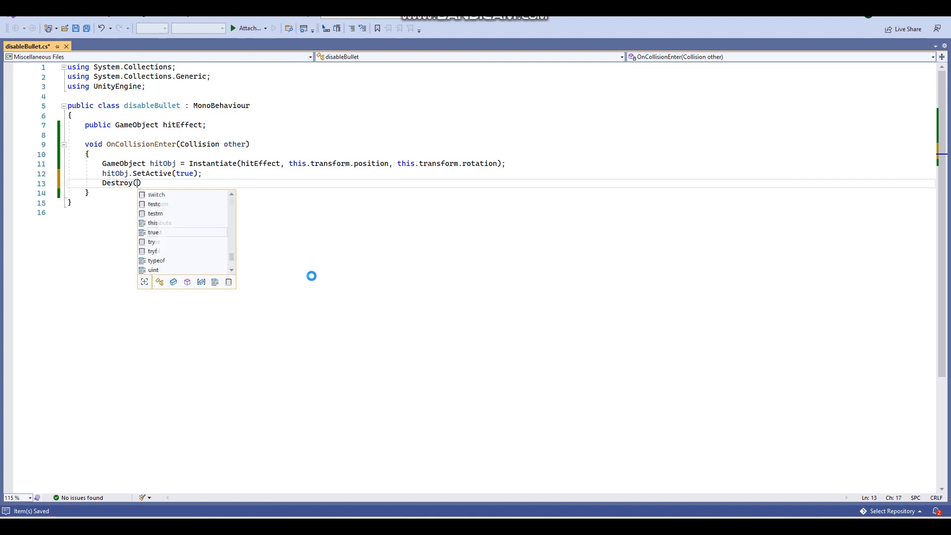
type("is.gameObject);")
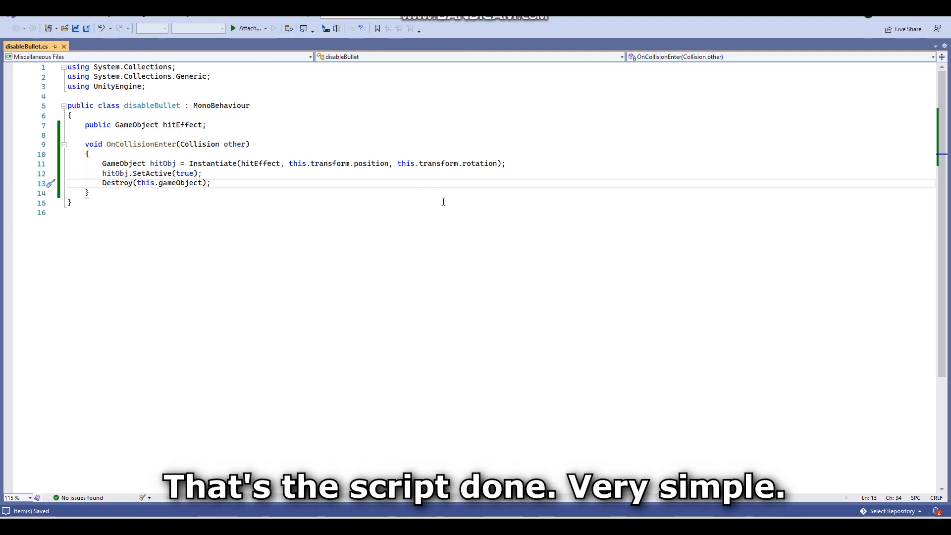
Switch back to Unity and add a Particle System effect object to the scene
left_click(828, 525)
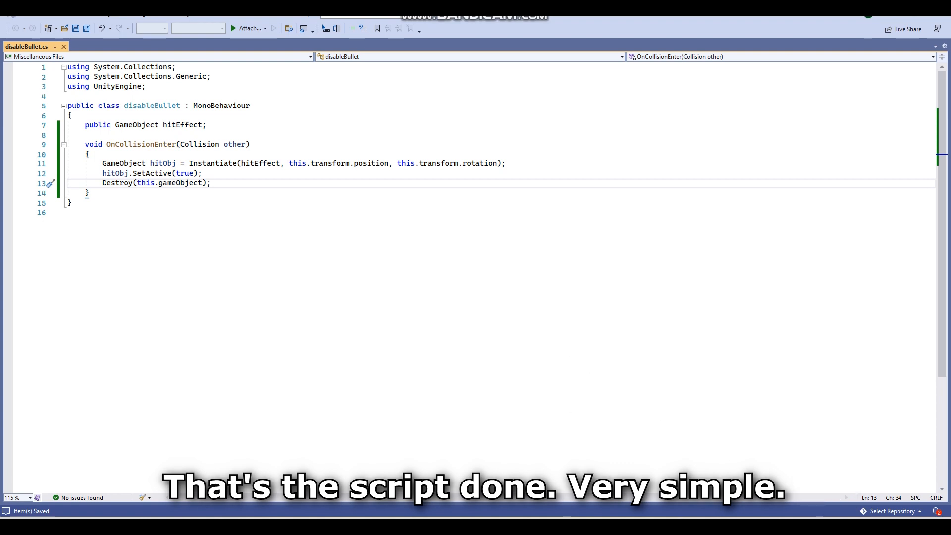
key("alt+Tab")
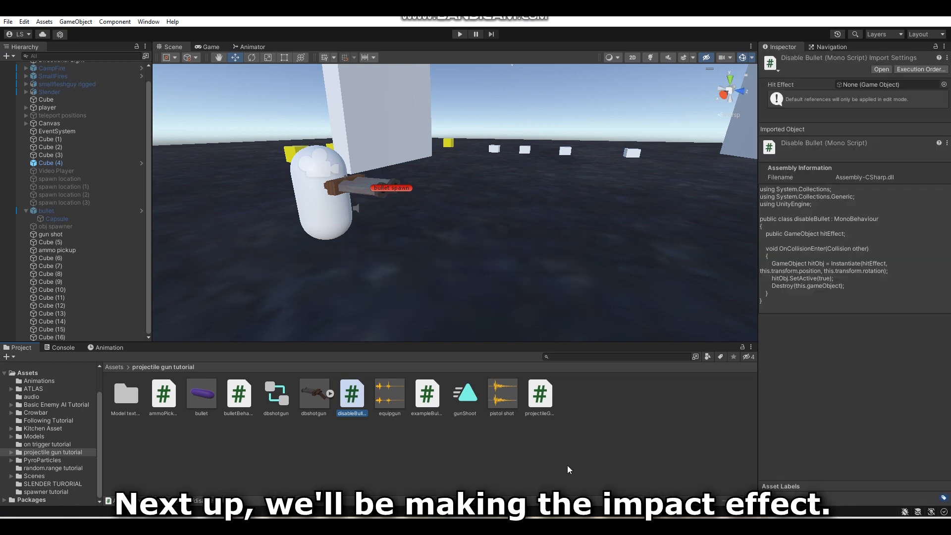
mouse_move(504, 272)
right_mouse_down()
mouse_move(439, 255)
mouse_move(499, 250)
mouse_move(456, 263)
mouse_move(499, 273)
right_mouse_up()
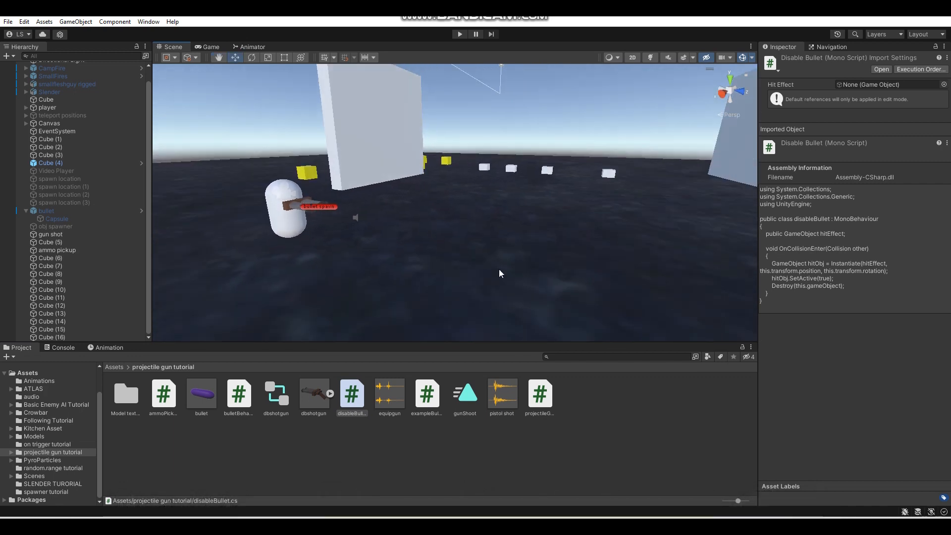
left_click(76, 22)
mouse_move(97, 76)
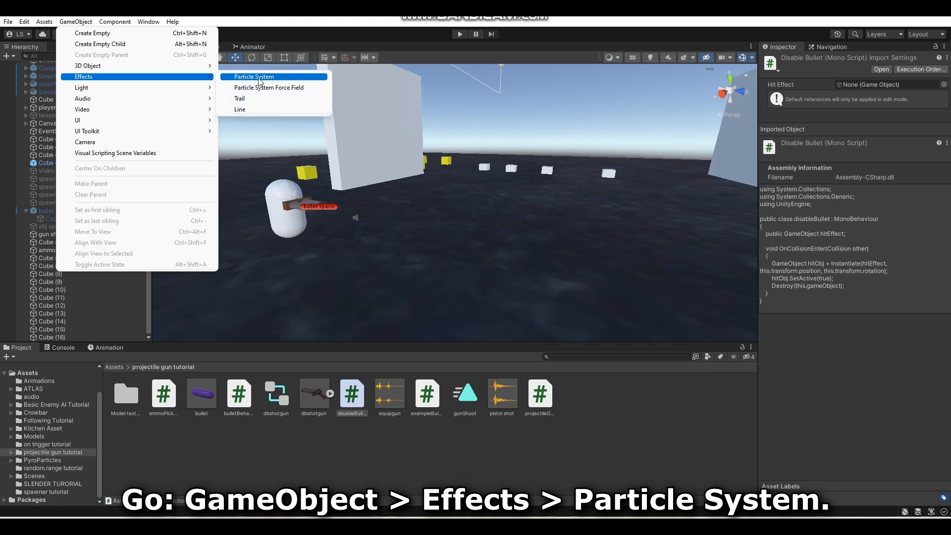
left_click(261, 81)
Move the particle system to about X 8.95, Y -7.91, Z 4.4, near the ground beside the white wall
right_click_drag(406, 185, 287, 200)
left_click_drag(464, 201, 389, 302)
left_click_drag(435, 269, 435, 200)
right_click_drag(435, 200, 483, 238)
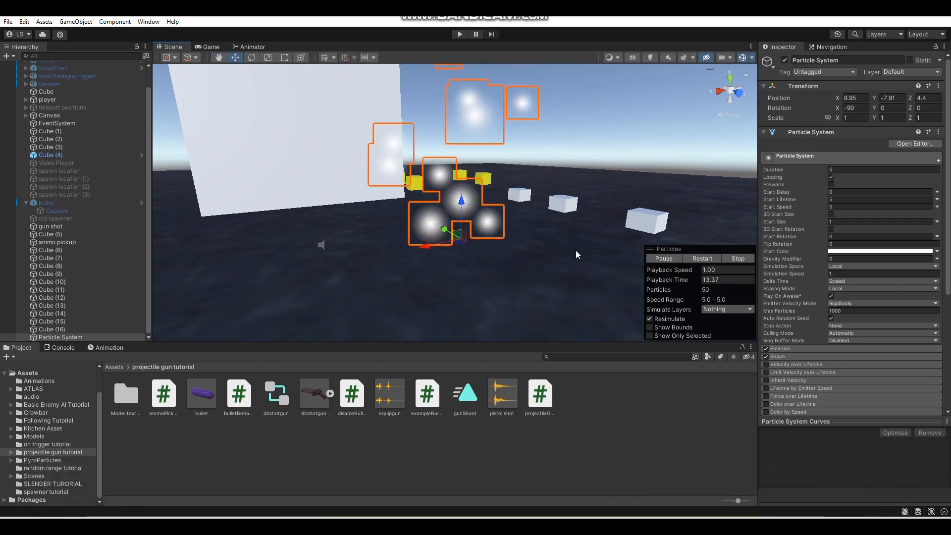
Set the particle system's Simulation Speed to 3 and its Duration to 3
scroll(812, 283, "down", 3)
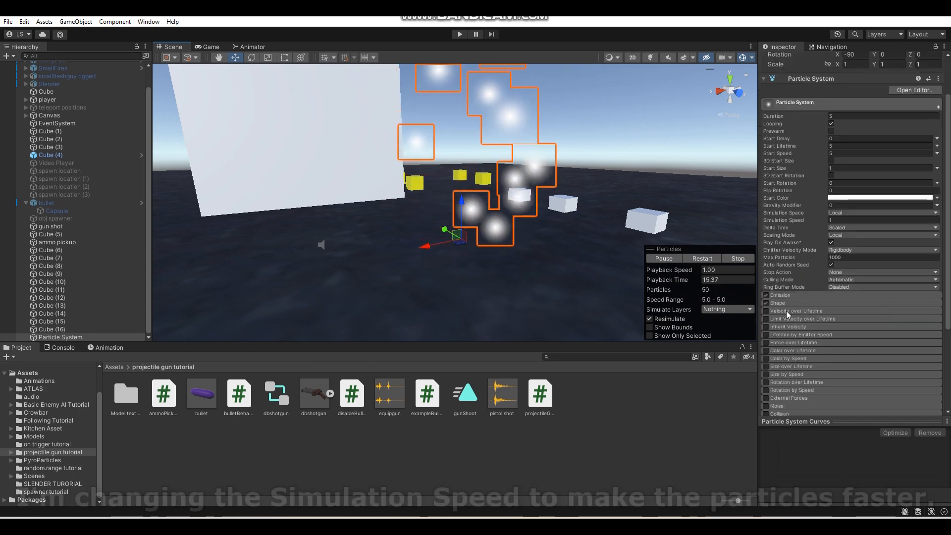
left_click(846, 220)
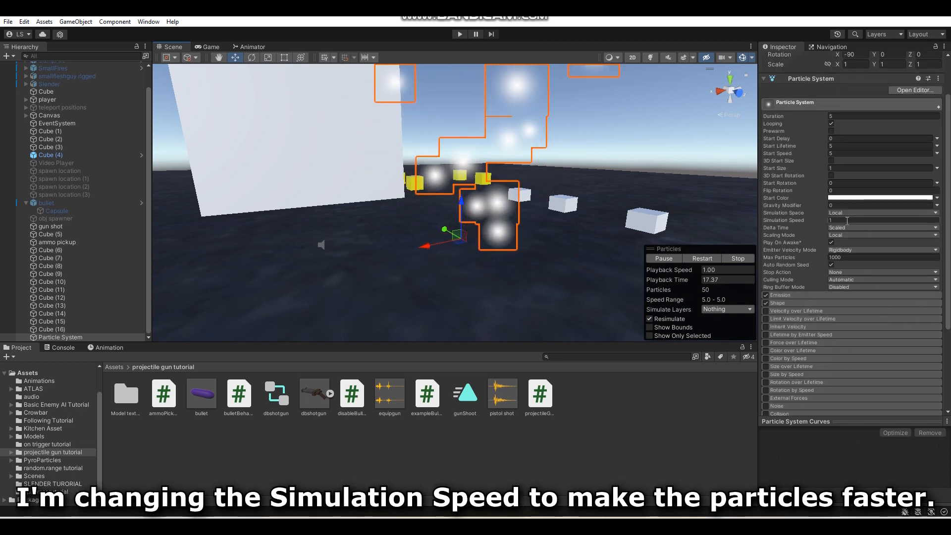
type("5")
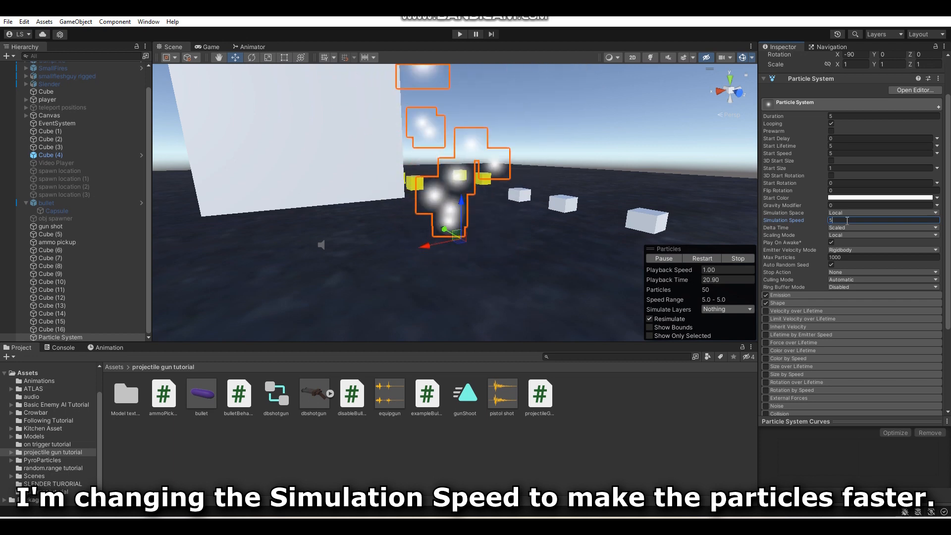
key("BackSpace")
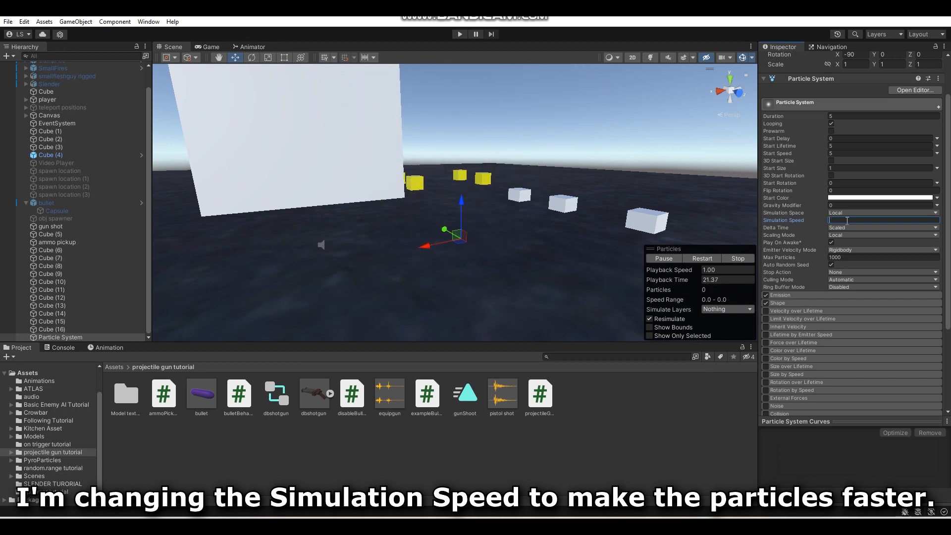
type("3")
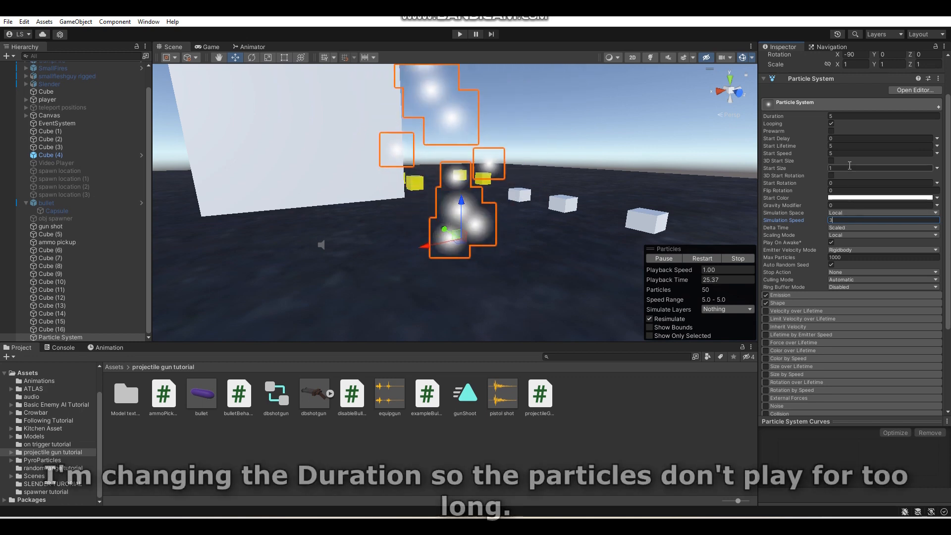
left_click(842, 118)
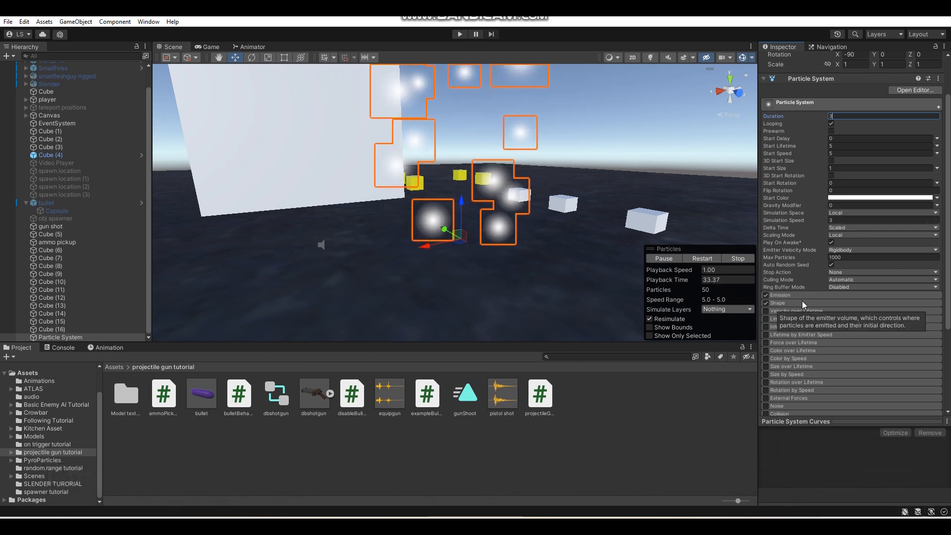
Change the particle system's emission shape to Sphere in the Shape module
left_click(783, 303)
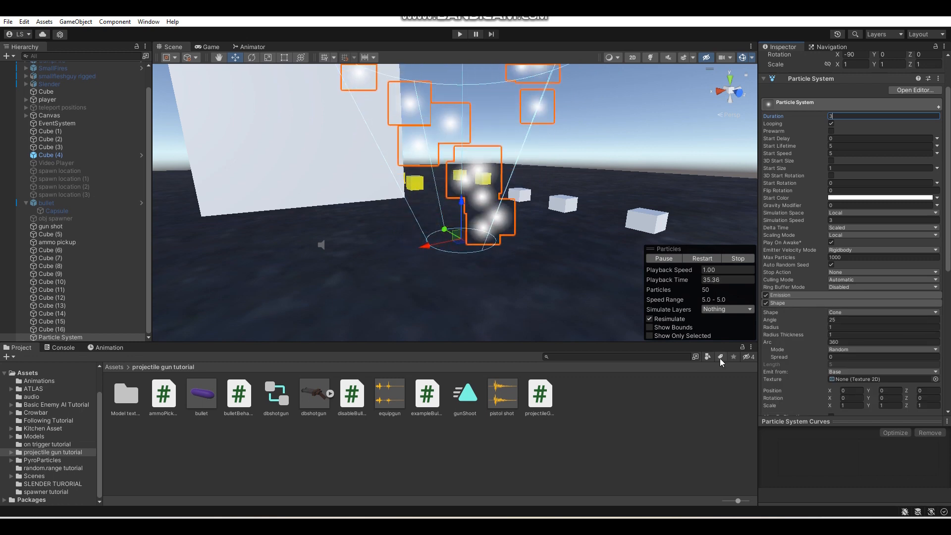
scroll(787, 332, "down", 3)
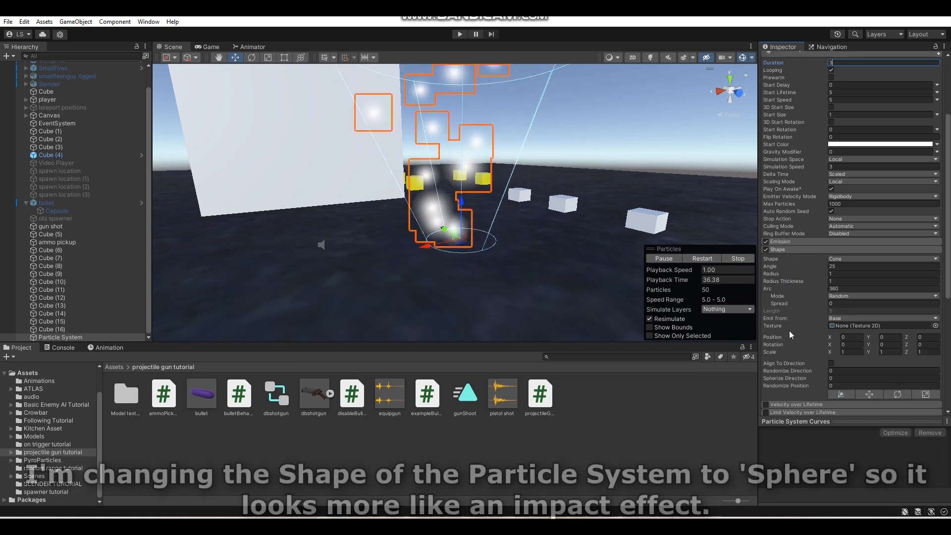
left_click(856, 259)
left_click(856, 268)
right_click_drag(619, 179, 614, 174)
key("s")
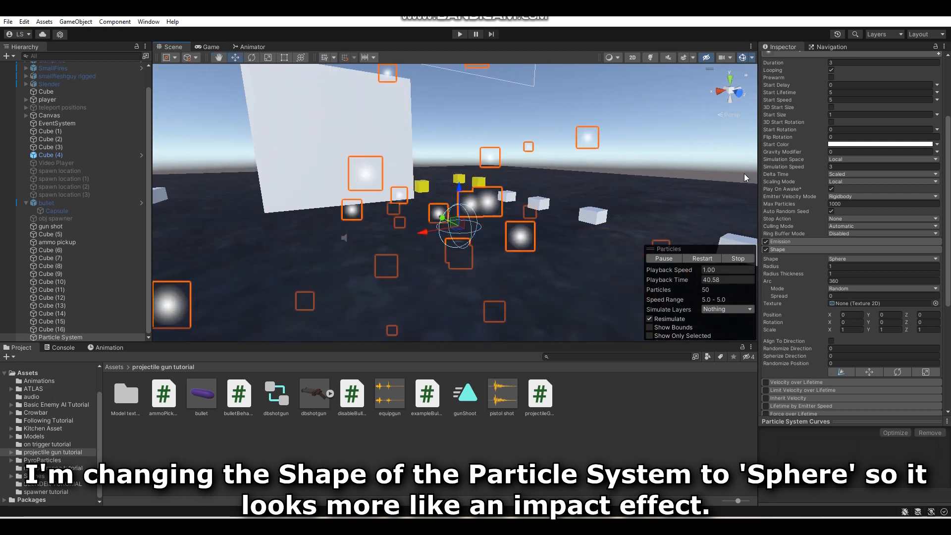
Scale the particle system down to 0.1 on the X, Y and Z axes
scroll(868, 201, "up", 6)
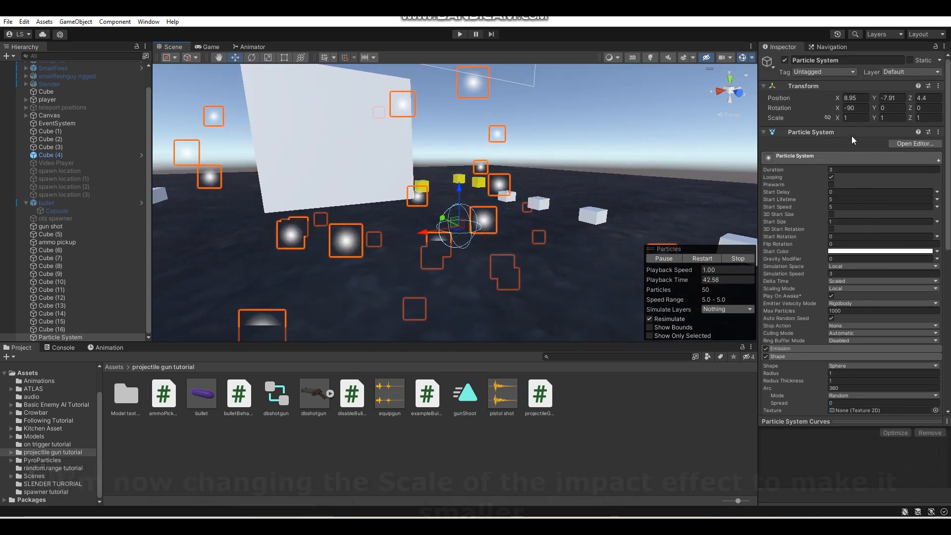
left_click(852, 118)
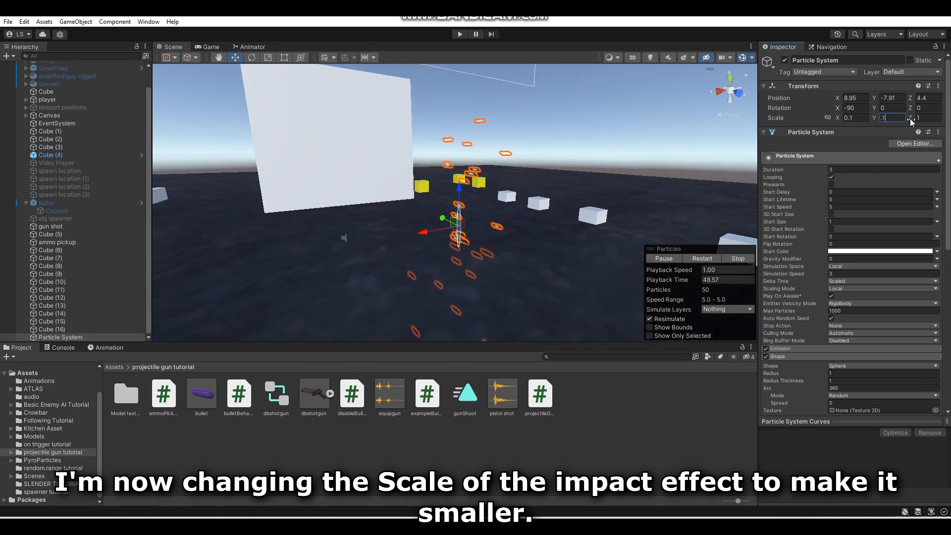
type("0.1")
right_click_drag(566, 149, 567, 164)
key("w")
right_click_drag(567, 163, 568, 171)
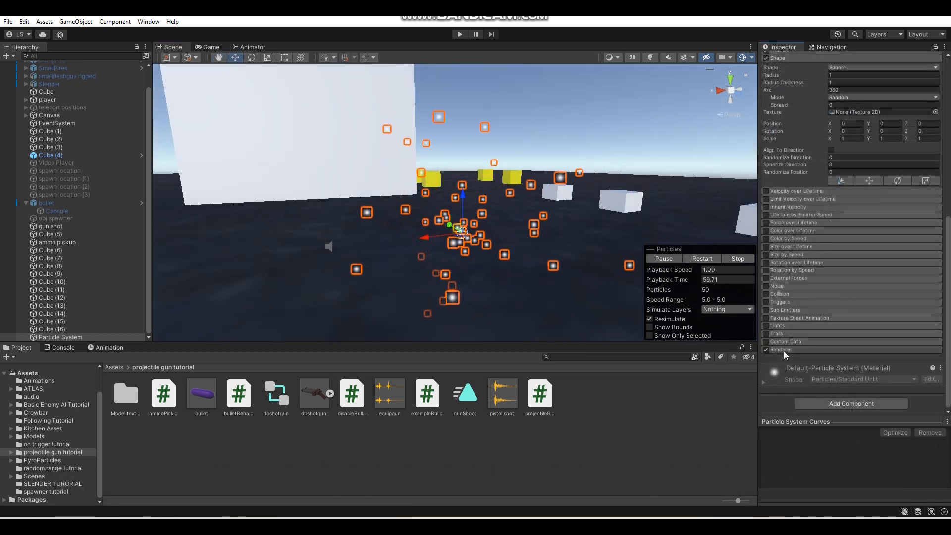
Set the Min Particle Size to 0.02 in the particle system's Renderer module
left_click(786, 351)
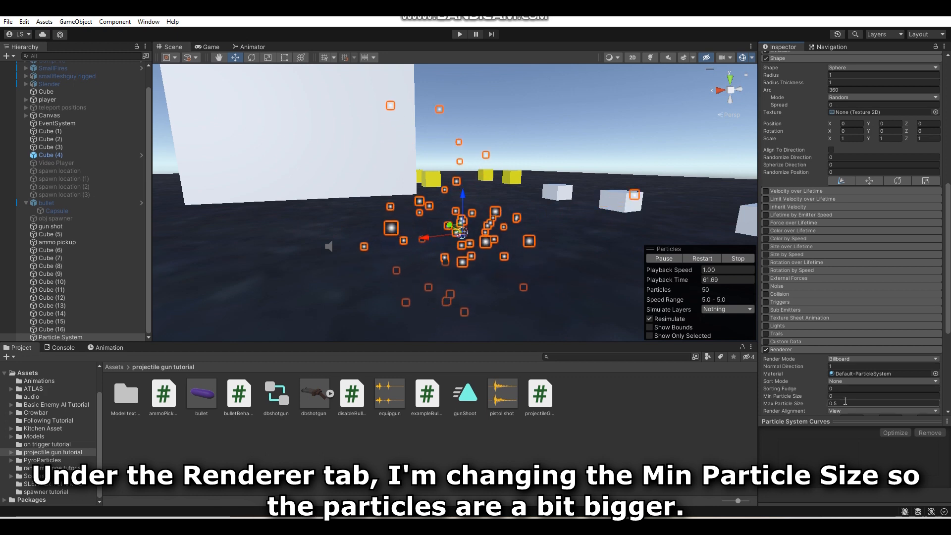
scroll(848, 379, "down", 2)
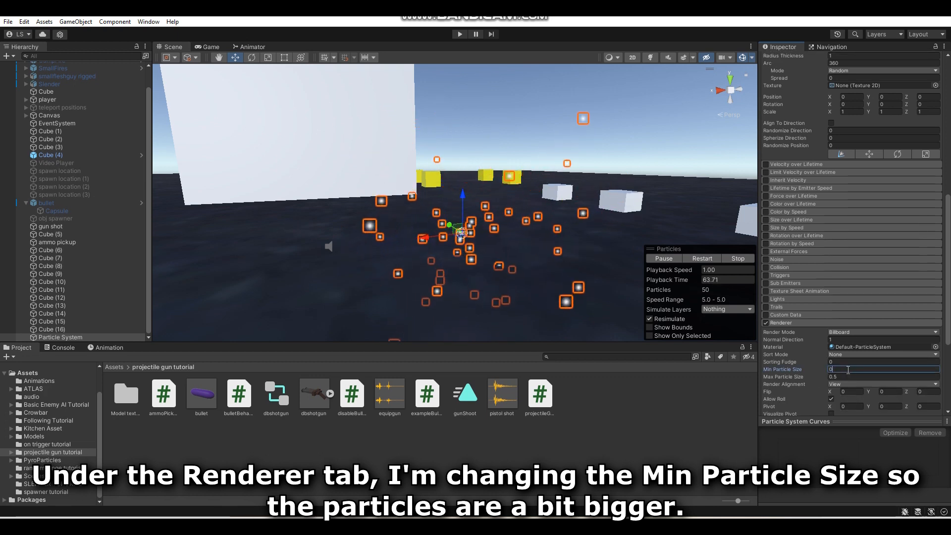
left_click(848, 369)
type(".")
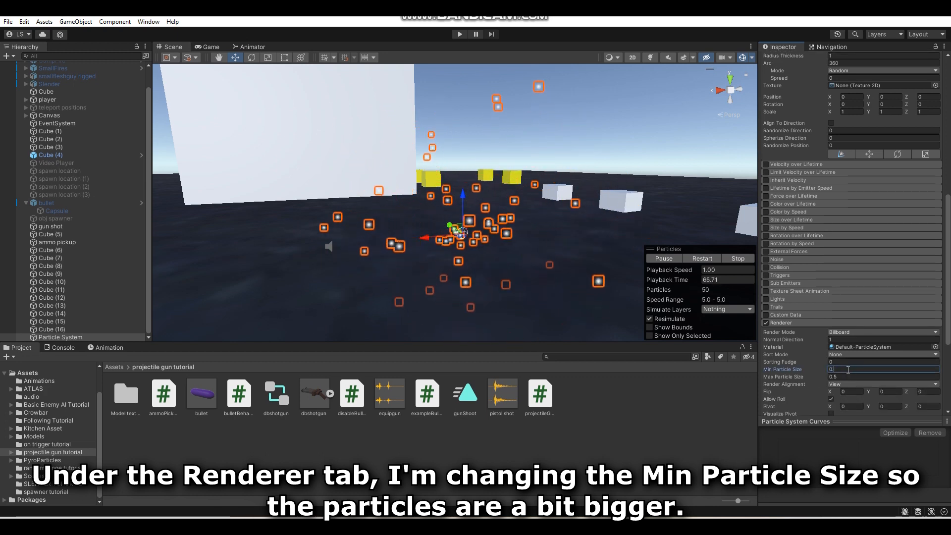
type("01")
key("BackSpace")
type("2")
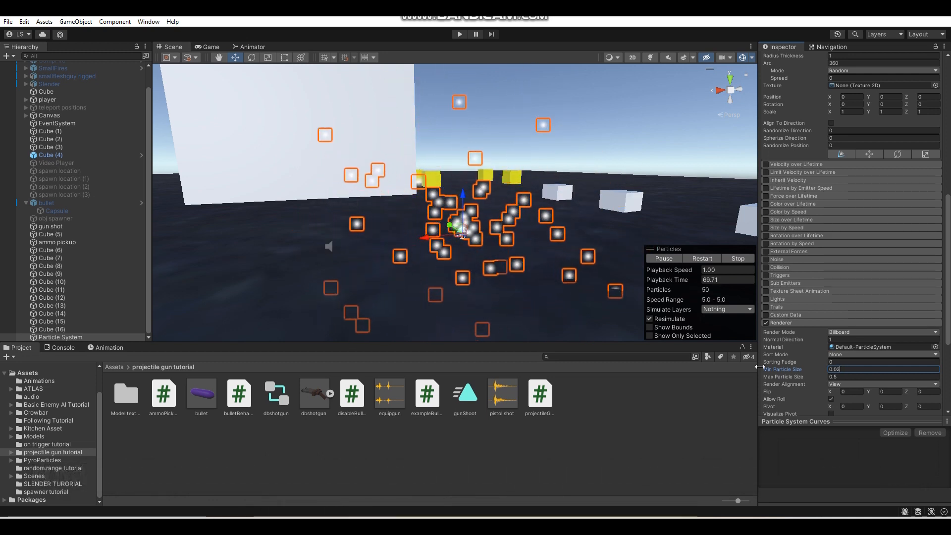
key("s")
mouse_move(547, 236)
right_mouse_down()
mouse_move(559, 223)
mouse_move(553, 231)
right_mouse_up()
key("w")
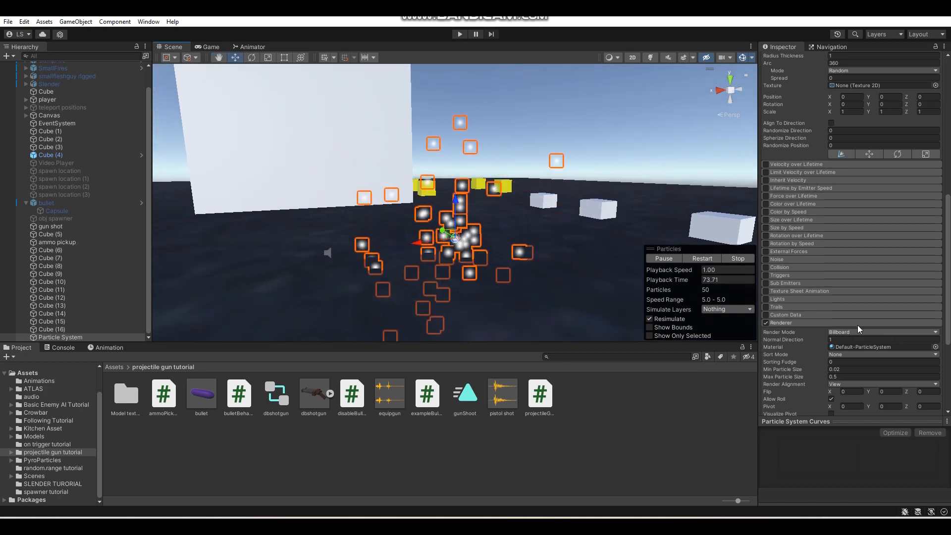
Enable Color over Lifetime and set the start color of its gradient to orange-red (RGB 255, 40, 0)
scroll(857, 324, "up", 6)
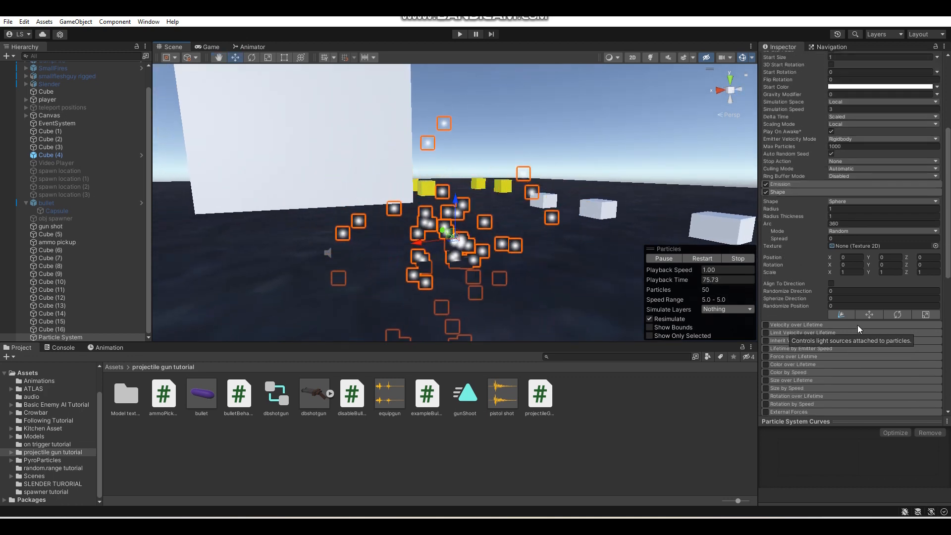
scroll(857, 325, "up", 2)
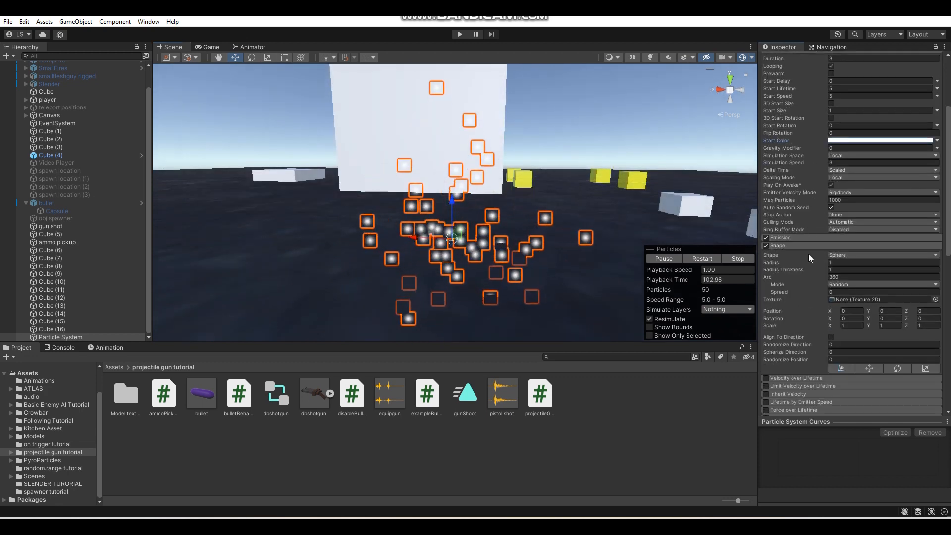
scroll(808, 253, "down", 5)
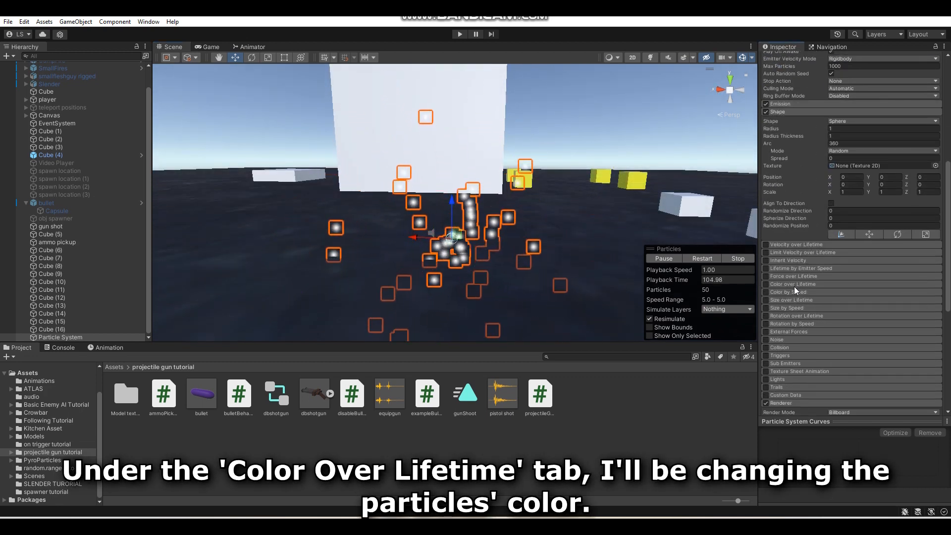
left_click(795, 284)
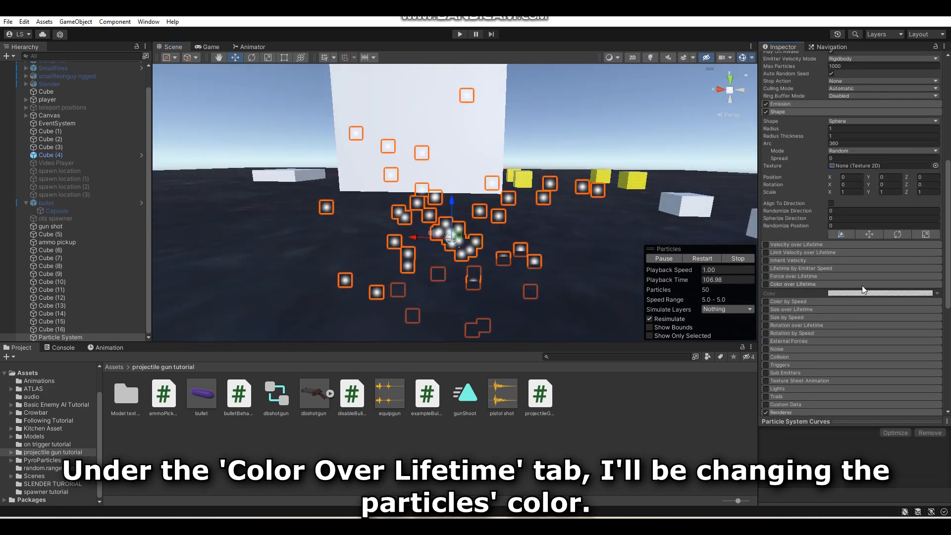
left_click(766, 285)
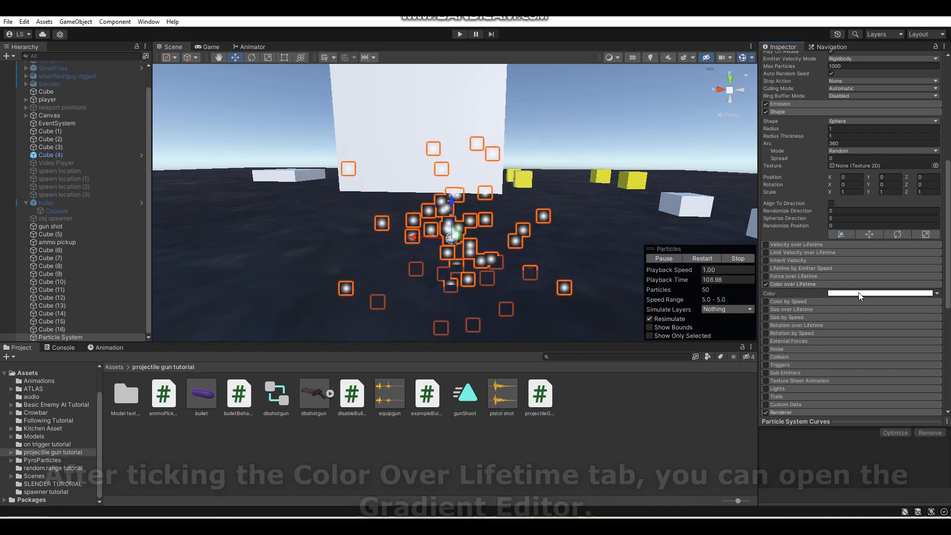
left_click(866, 293)
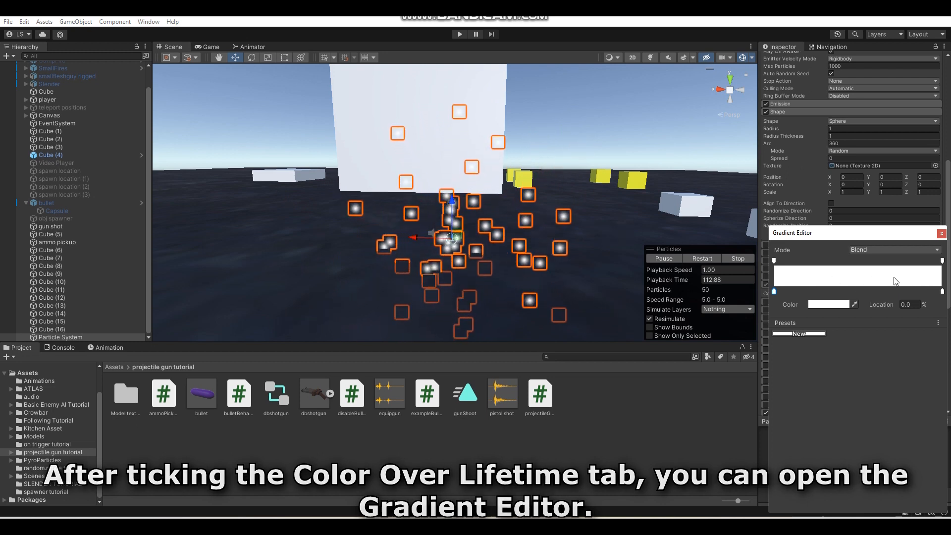
left_click(834, 304)
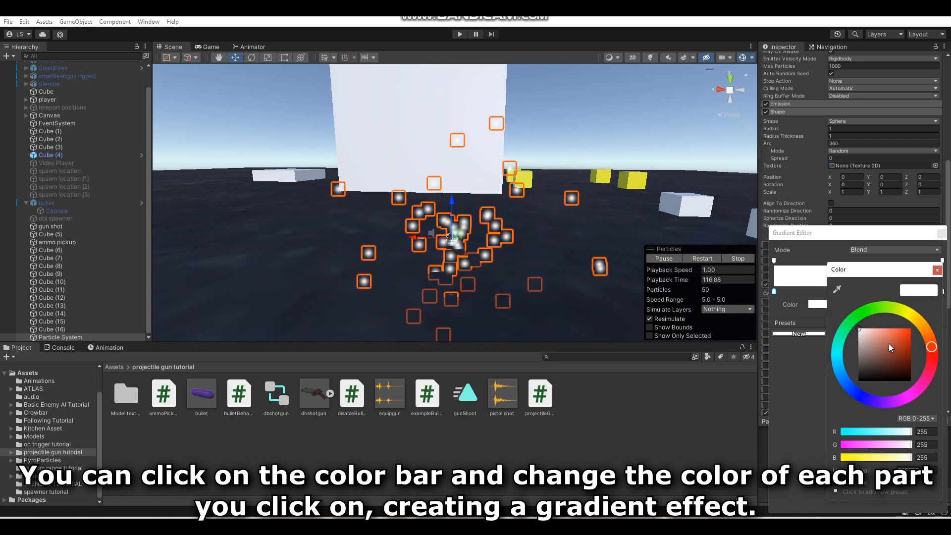
left_click_drag(890, 348, 910, 328)
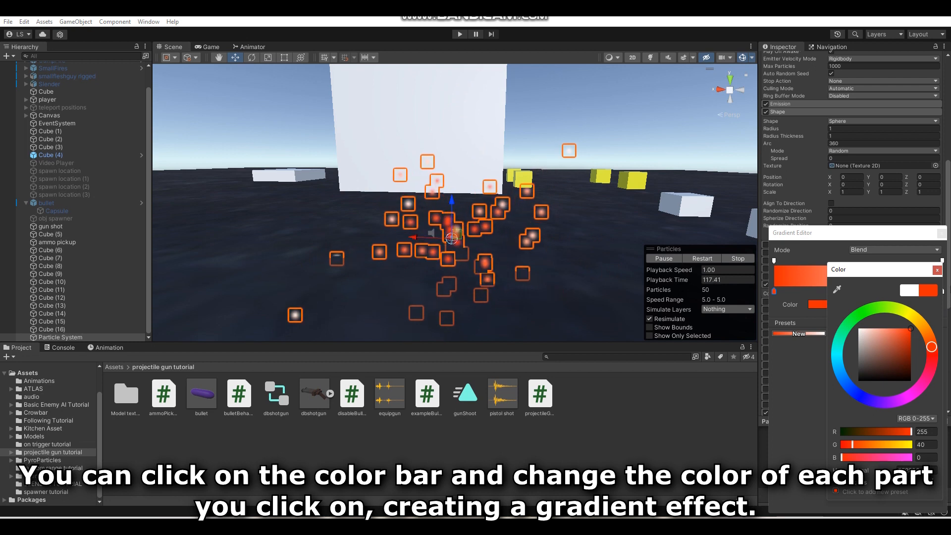
left_click(937, 270)
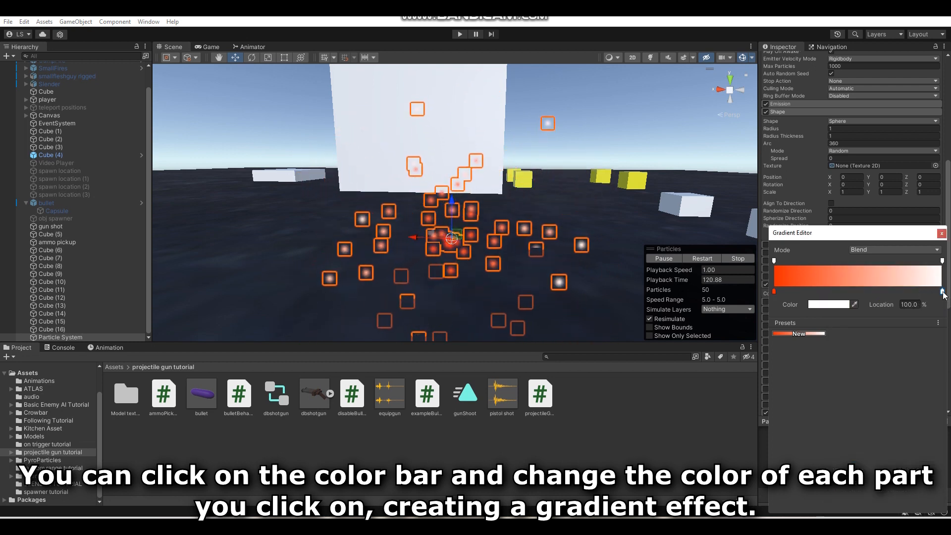
Set the end color of the Color over Lifetime gradient to yellow
left_click(941, 291)
left_click(822, 304)
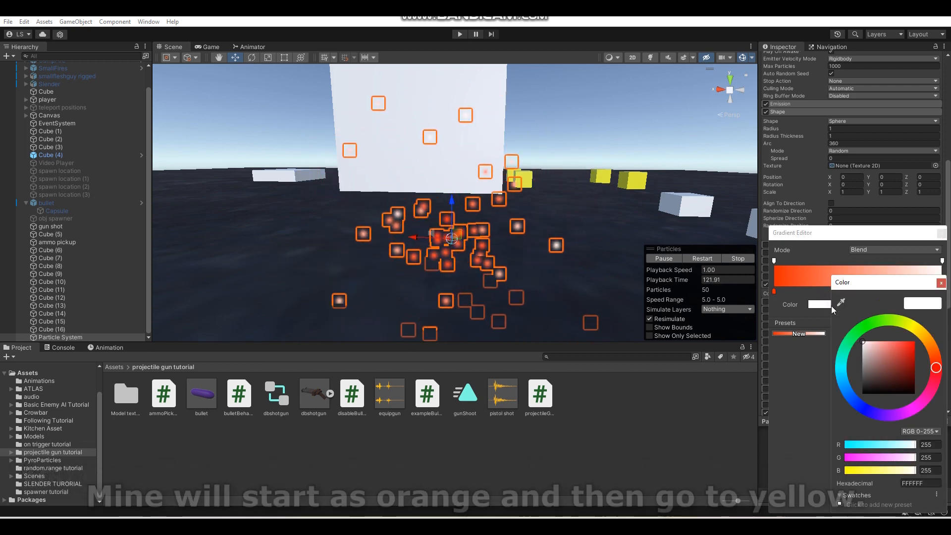
left_click(920, 333)
left_click(914, 342)
Set the particle system's Simulation Speed to 5, disable Looping, and preview the effect
mouse_move(529, 208)
right_mouse_down()
mouse_move(535, 219)
mouse_move(545, 212)
mouse_move(535, 202)
mouse_move(533, 212)
right_mouse_up()
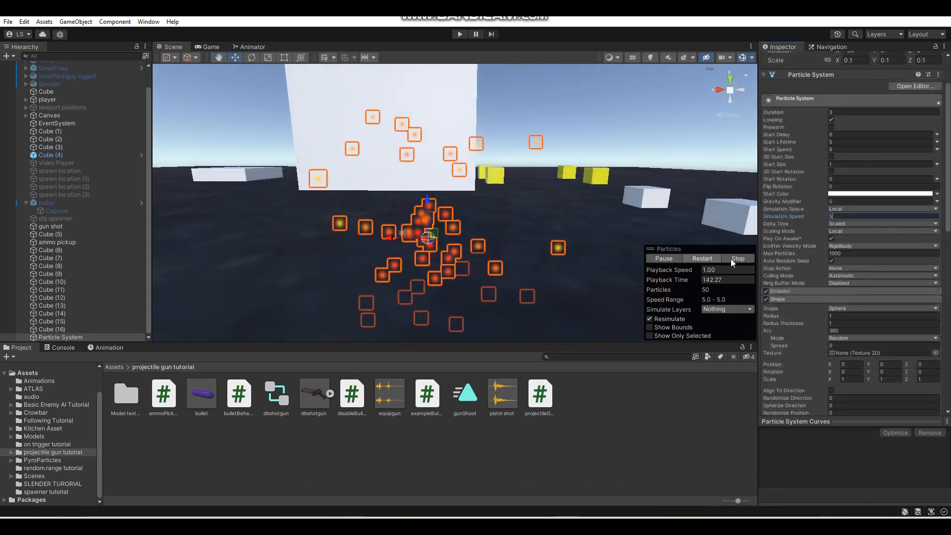
left_click(732, 259)
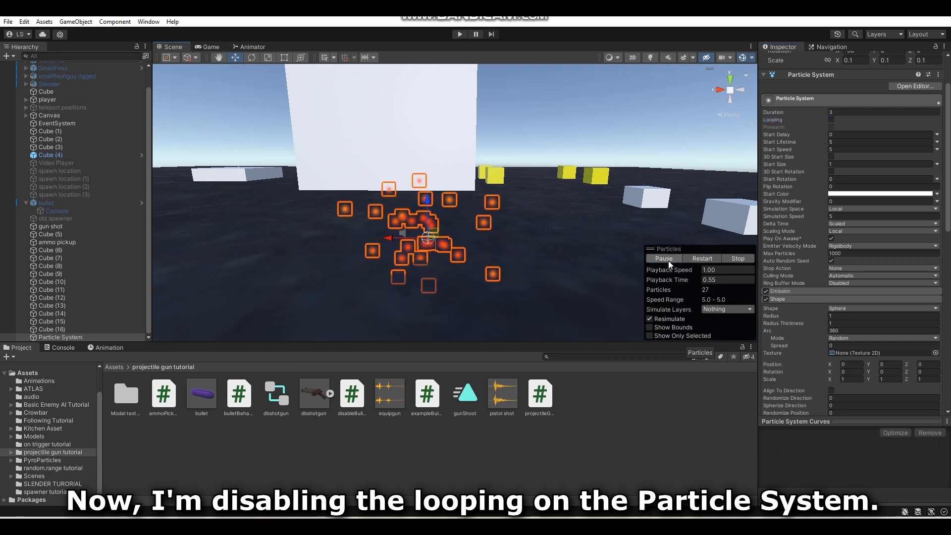
left_click(668, 261)
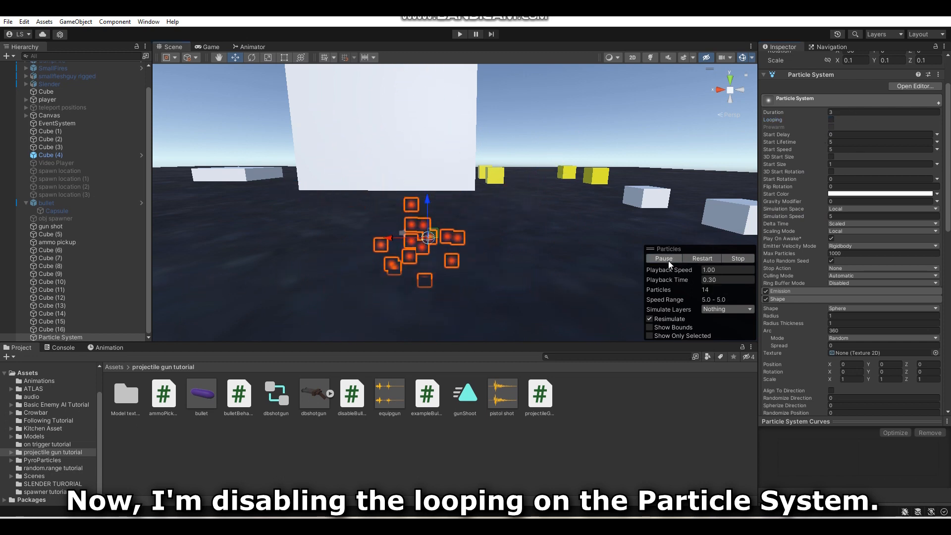
right_click_drag(562, 210, 572, 182)
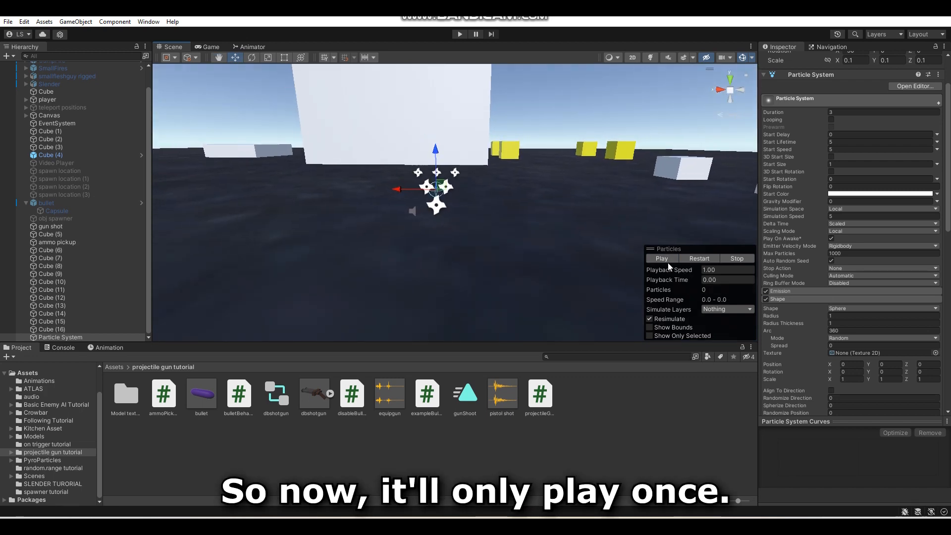
key("a")
right_click_drag(476, 163, 531, 152)
key("w")
Add an Audio Source with the pistol shot clip to the particle system
scroll(809, 133, "up", 3)
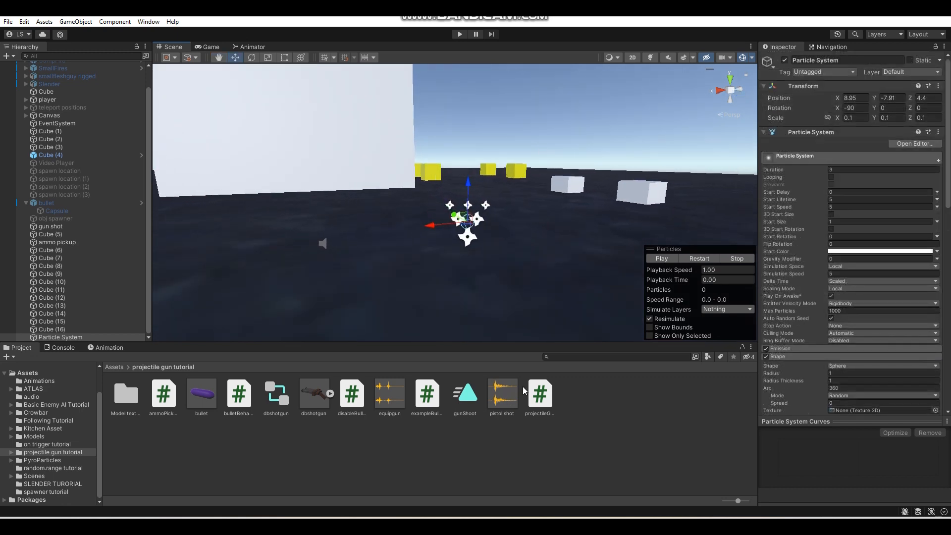
scroll(818, 333, "down", 5)
scroll(818, 333, "down", 10)
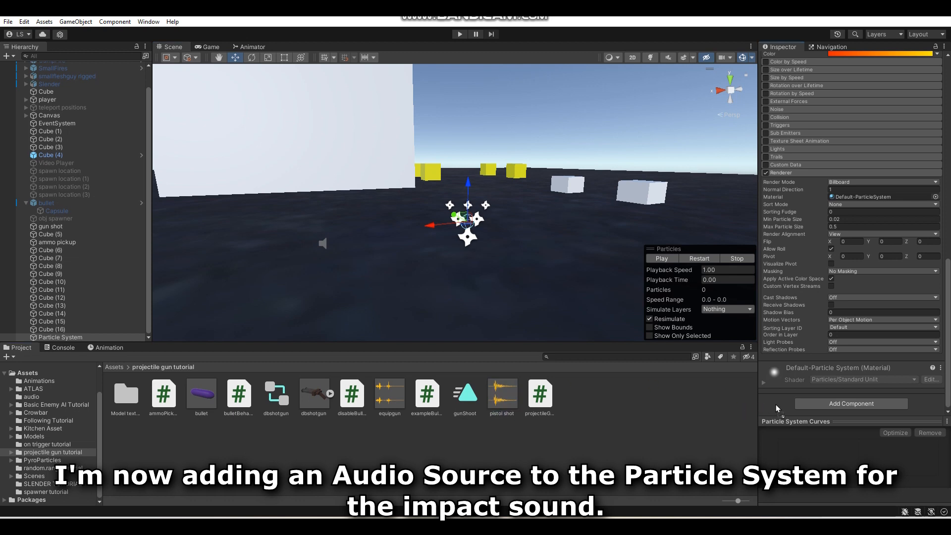
left_click_drag(777, 408, 781, 404)
right_click_drag(510, 217, 532, 228)
scroll(839, 306, "down", 4)
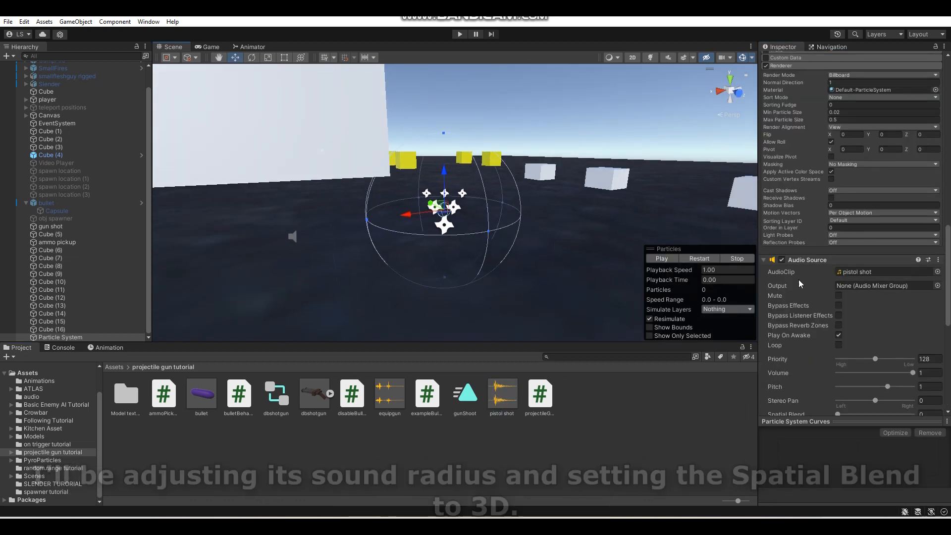
Reduce the Audio Source's sound radius to about 0.35 minimum and 9.37 maximum distance, and set its Spatial Blend to 1 (3D)
scroll(569, 197, "up", 4)
scroll(569, 197, "down", 5)
left_click_drag(570, 201, 578, 208, "alt")
right_click_drag(577, 208, 592, 216)
key("s")
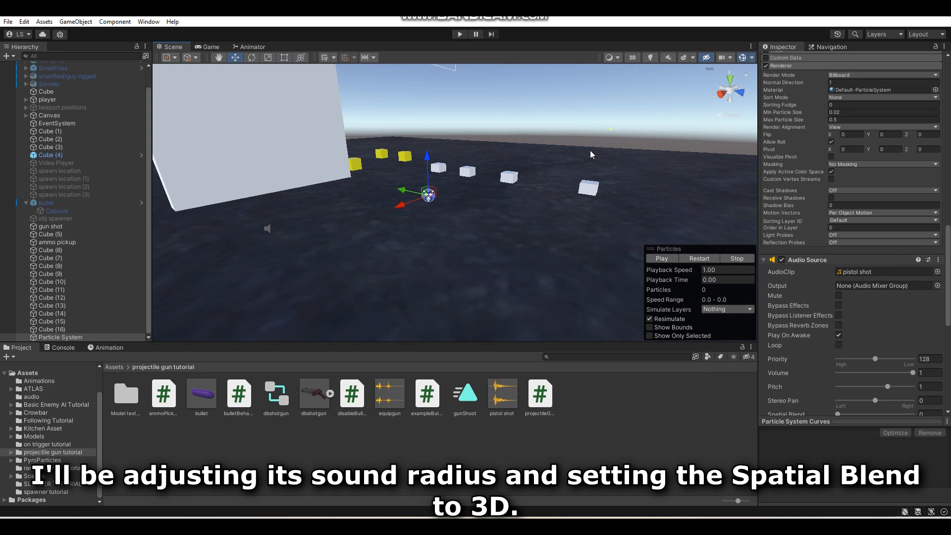
left_click_drag(456, 198, 506, 183)
key("w")
right_click_drag(505, 183, 489, 172)
scroll(873, 349, "down", 6)
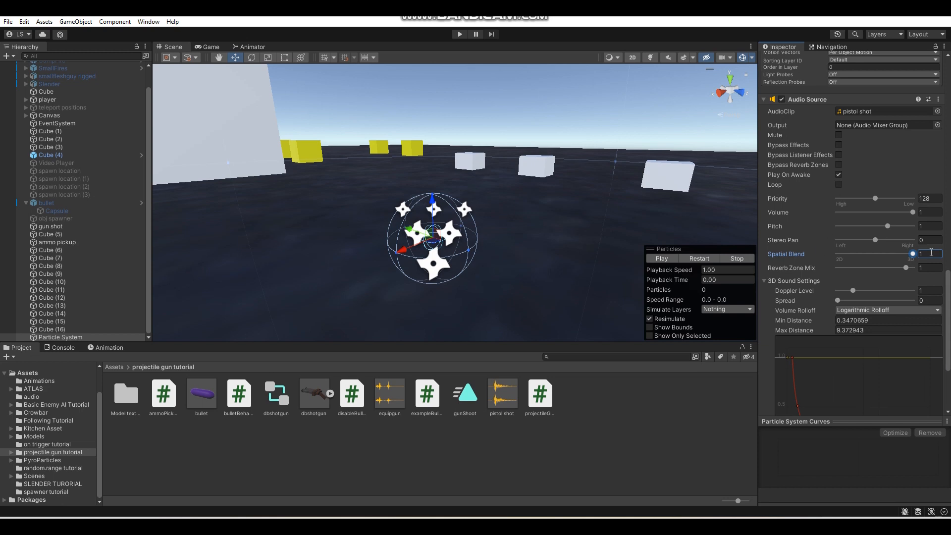
Play back the finished particle effect in the scene to check its look
scroll(882, 317, "up", 11)
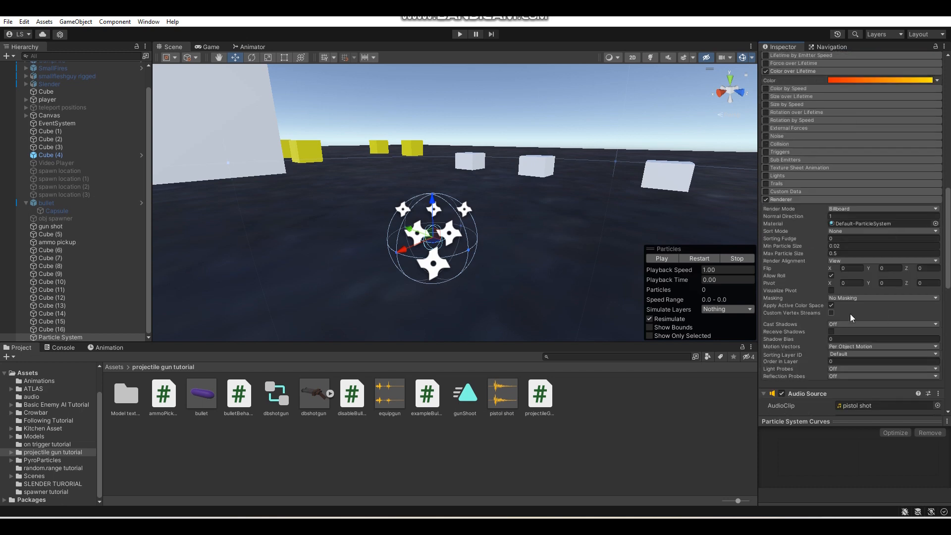
left_click(664, 259)
right_click_drag(641, 233, 347, 159)
key("w")
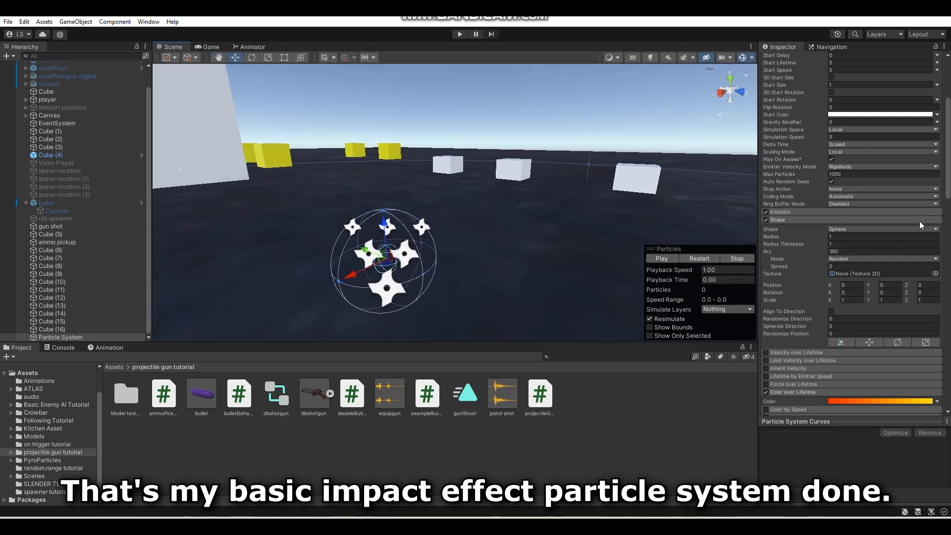
Rename the particle system to "hit effect" and save it as a prefab in the projectile gun tutorial folder
scroll(897, 218, "up", 6)
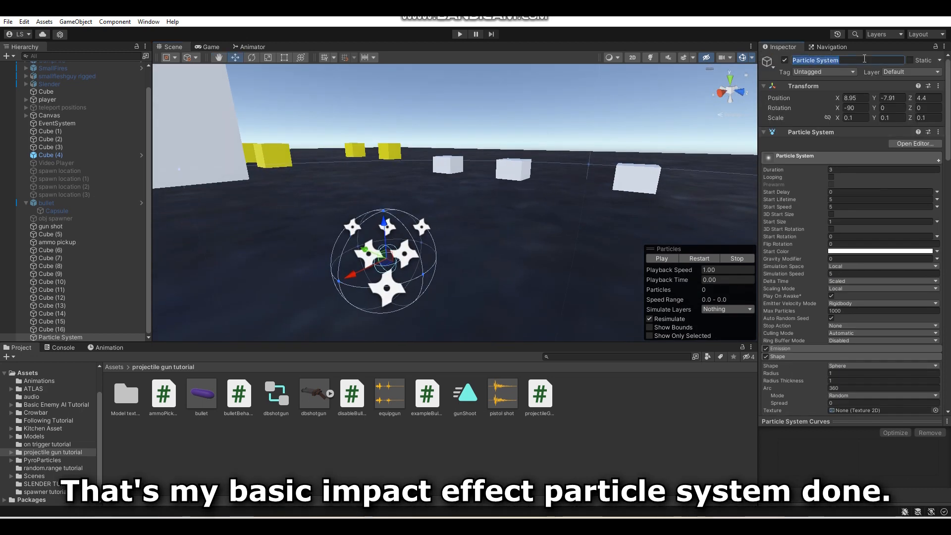
type("ct")
key("Return")
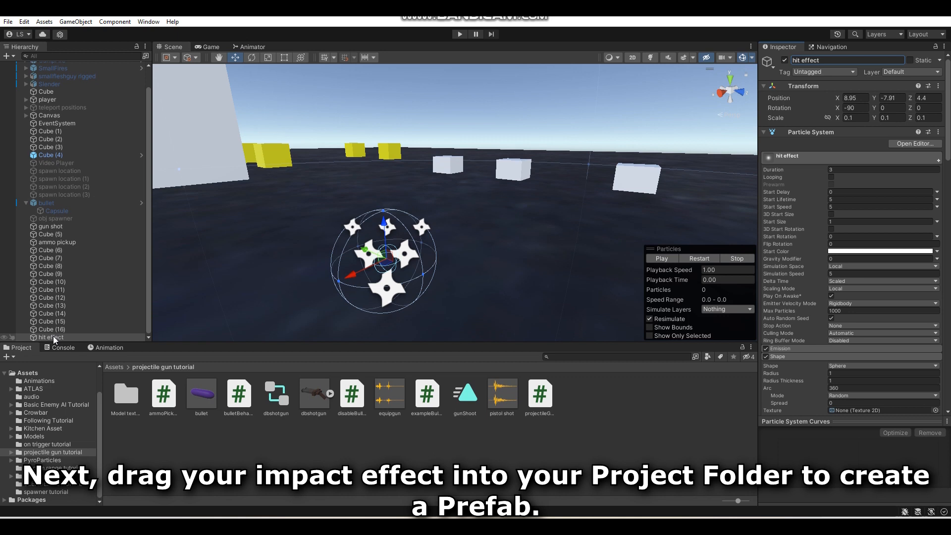
left_click_drag(54, 338, 274, 438)
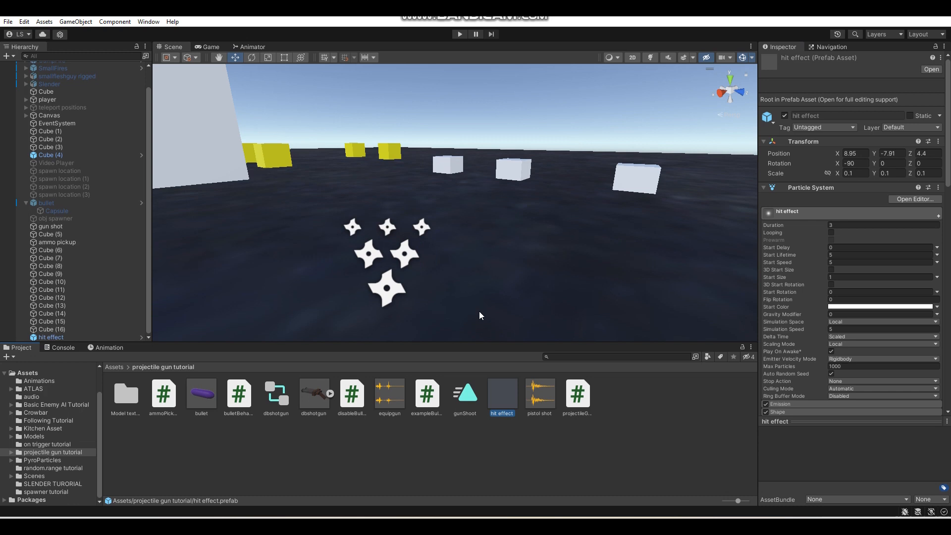
Open the hit effect prefab to inspect it on its own
right_click_drag(488, 225, 511, 226)
key("s")
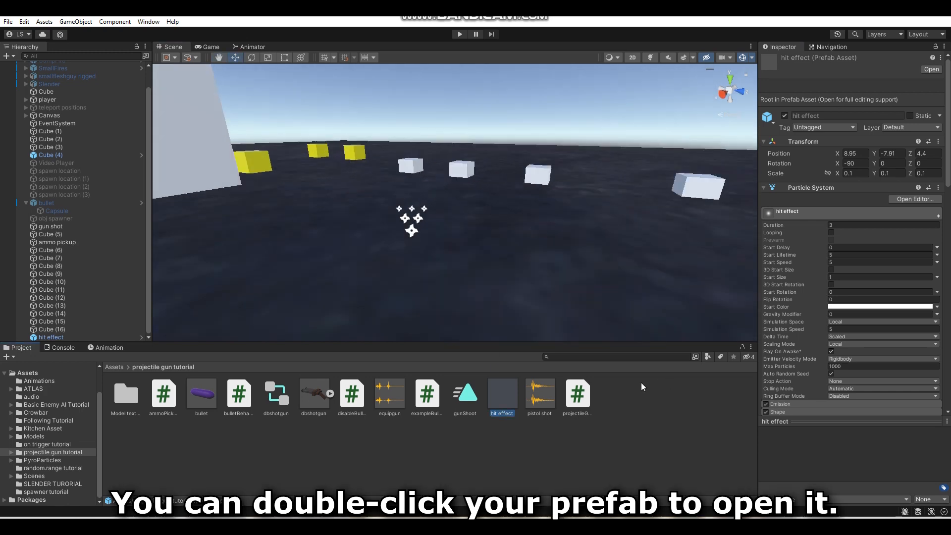
double_click(507, 398)
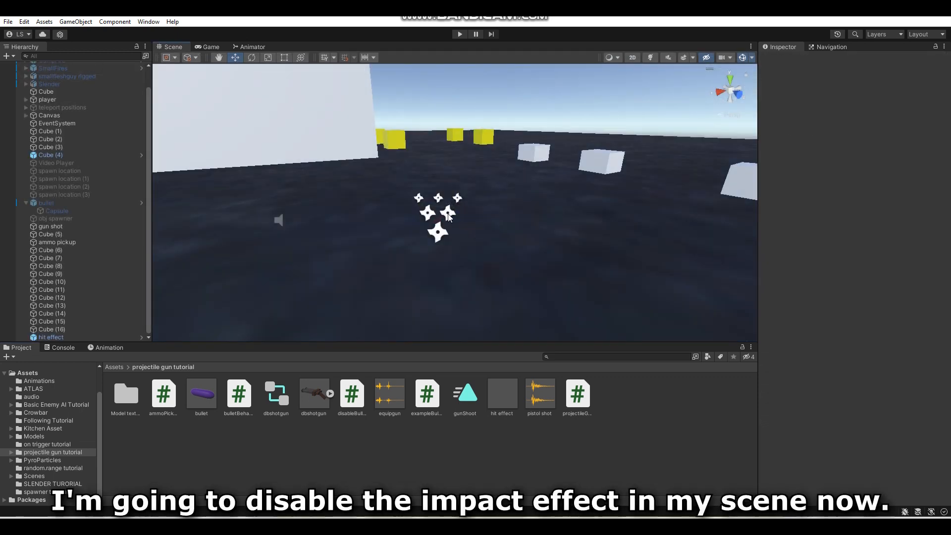
Disable the hit effect object in the scene
left_click(448, 216)
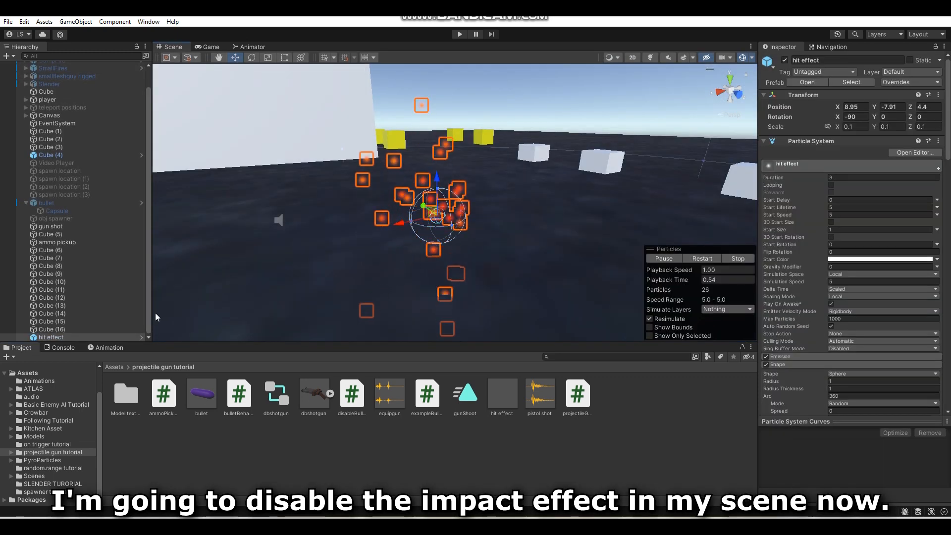
left_click(784, 60)
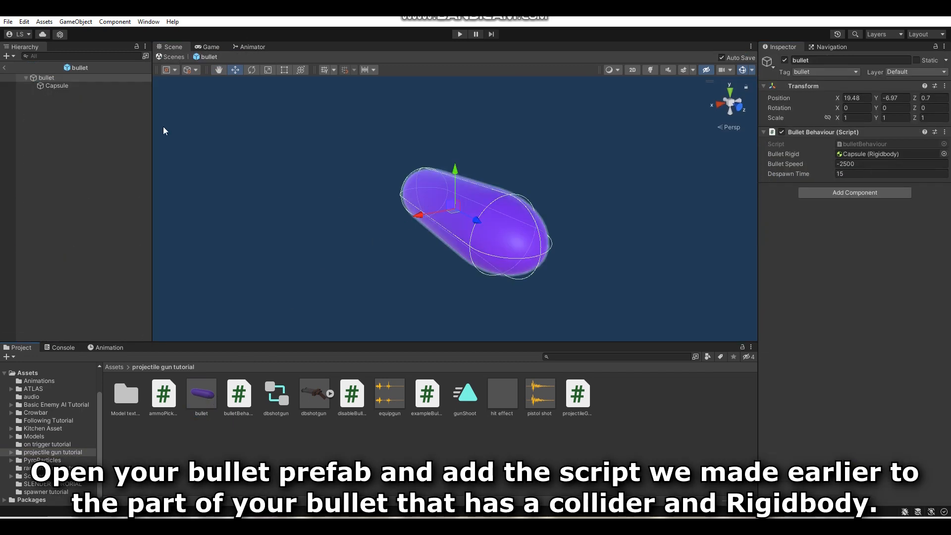
Add the disableBullet script to the Capsule that carries the collider and Rigidbody in the bullet prefab
left_click(56, 88)
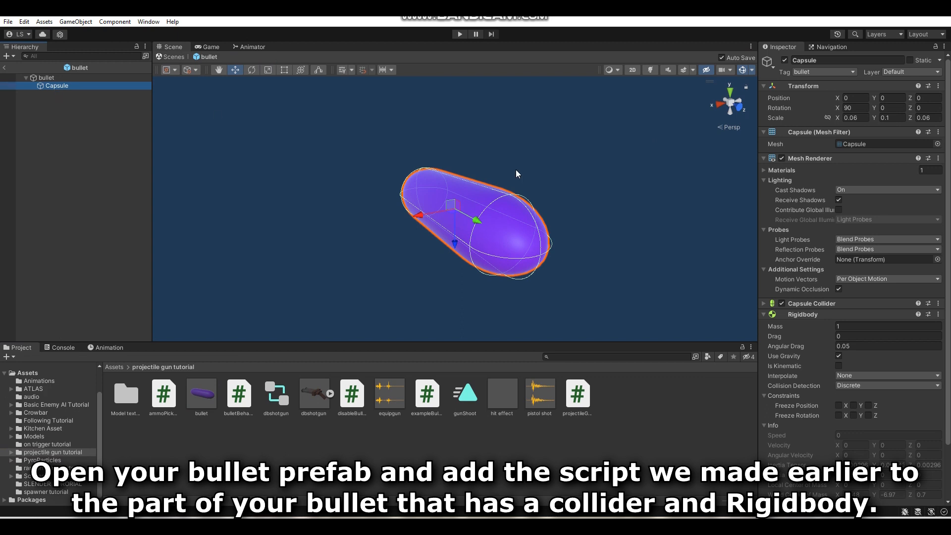
scroll(807, 364, "down", 3)
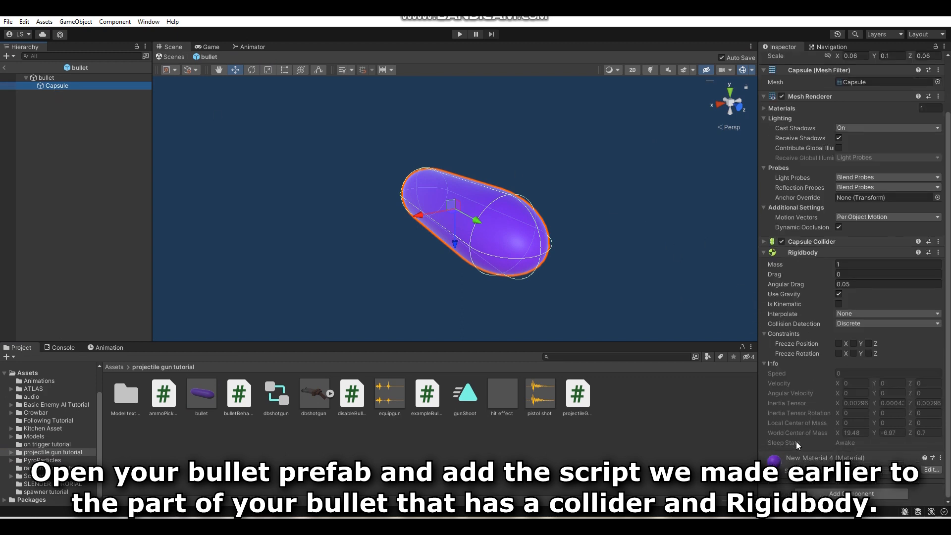
left_click_drag(352, 397, 779, 498)
scroll(779, 498, "down", 2)
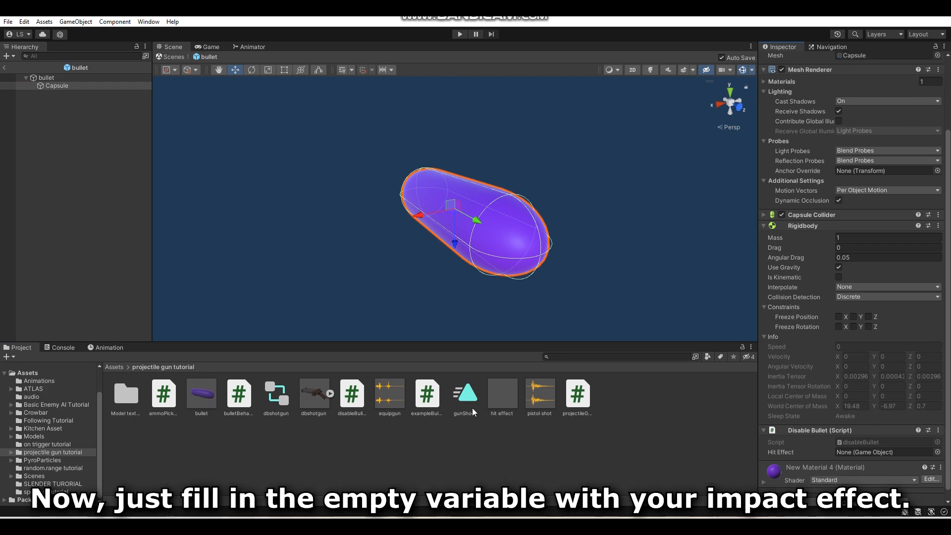
Assign the hit effect prefab to the Disable Bullet script's Hit Effect field and return to the main scene
left_click_drag(509, 402, 765, 452)
left_click_drag(856, 445, 856, 452)
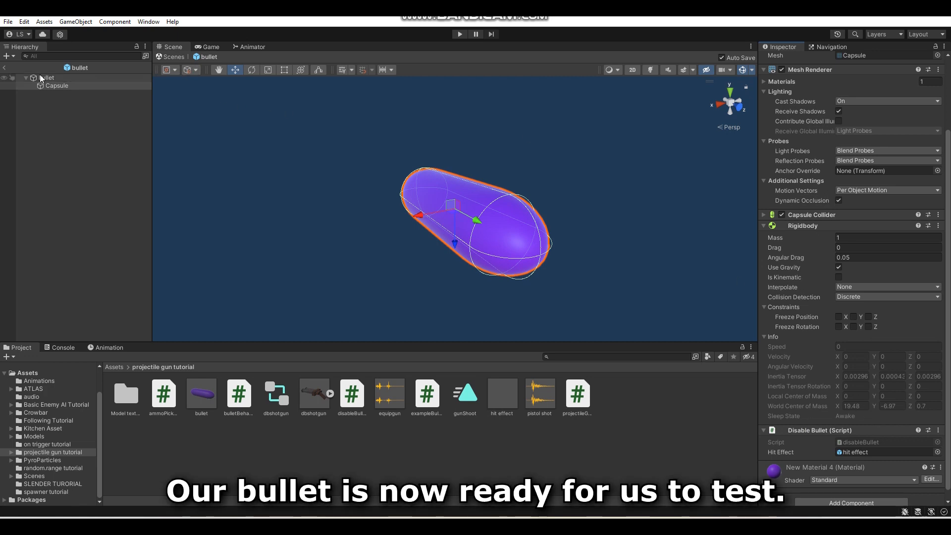
left_click(4, 70)
Run the game and fire several shots at the white wall ahead to test the bullet impact effect
right_click_drag(495, 154, 623, 152)
key("s")
scroll(624, 153, "up", 5)
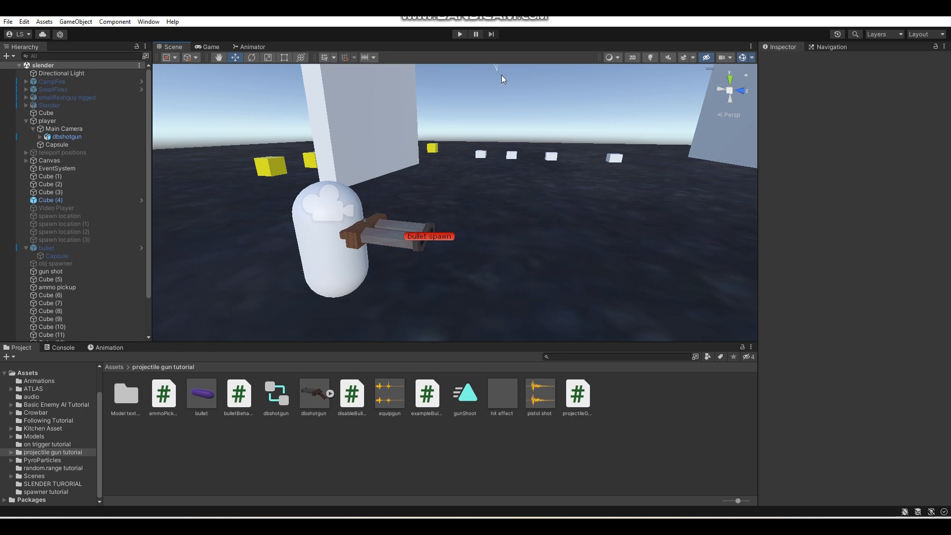
left_click(460, 34)
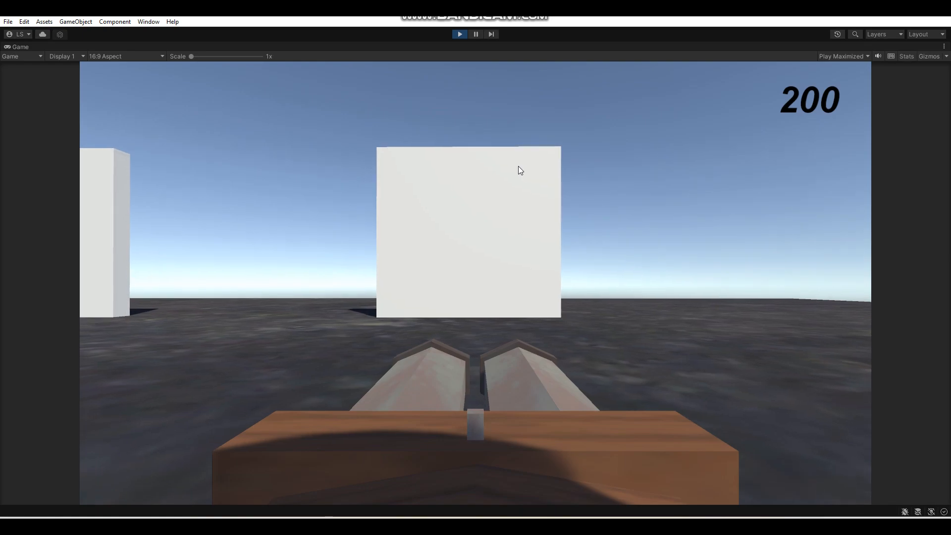
left_click(518, 167)
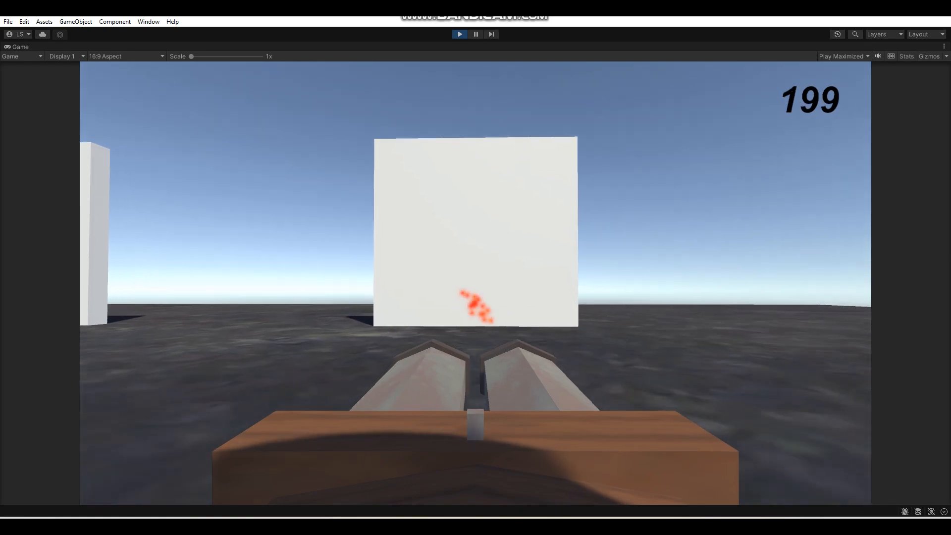
left_click(475, 299)
left_click(476, 284)
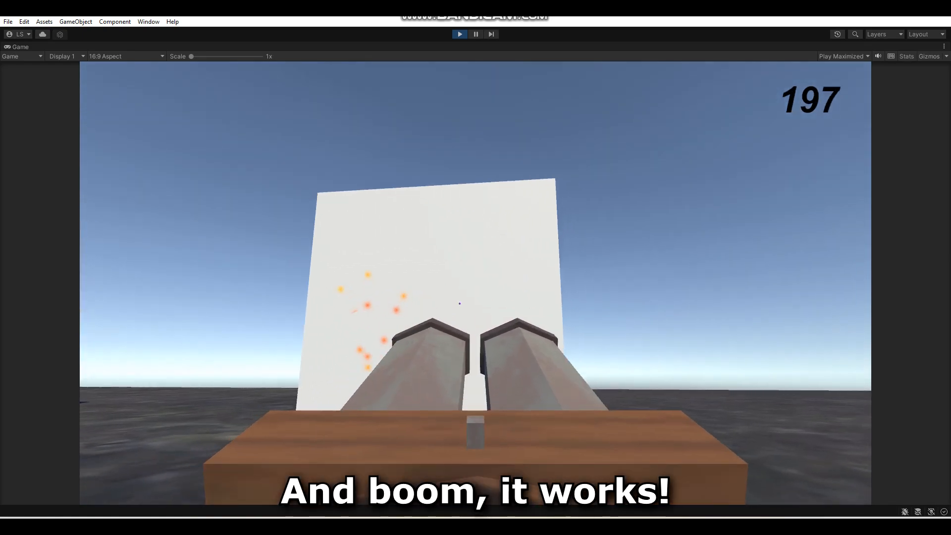
left_click(476, 283)
left_click(475, 283)
left_click(475, 283)
left_click(476, 284)
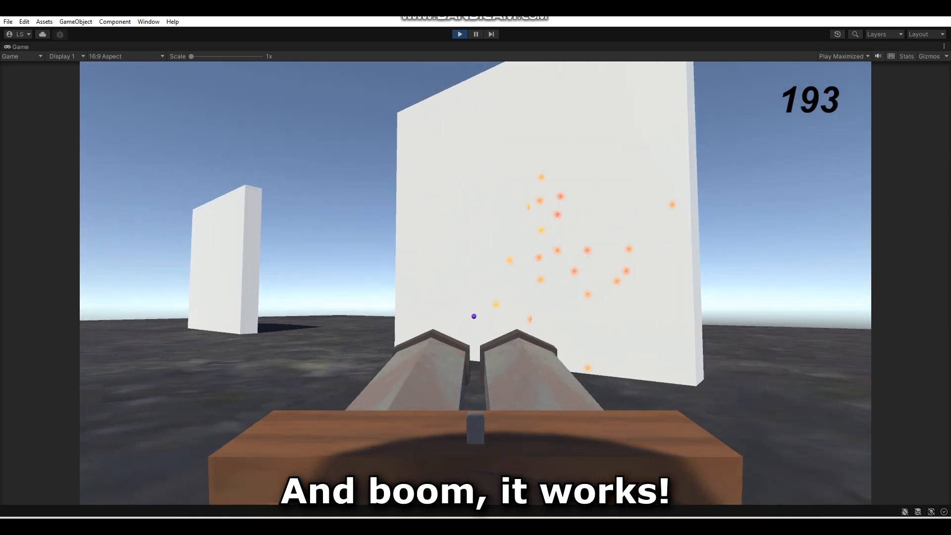
Walk around to the shaded side of a tall wall and fire single shots at it
key("w")
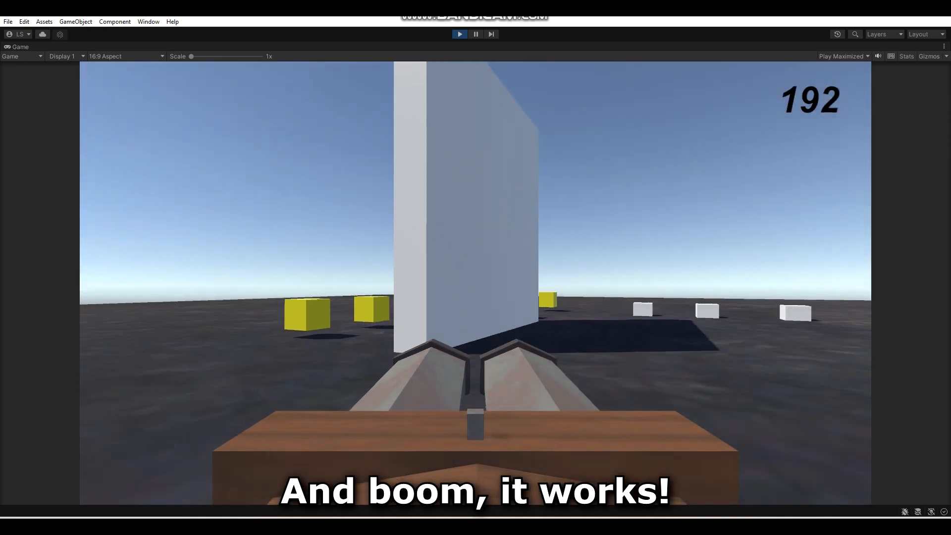
left_click(475, 283)
left_click(475, 284)
left_click(475, 284)
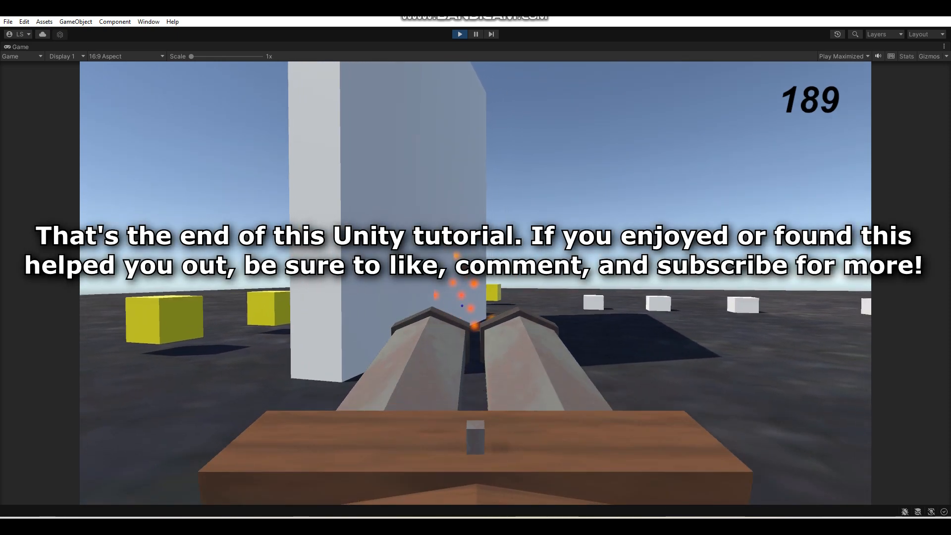
left_click(476, 283)
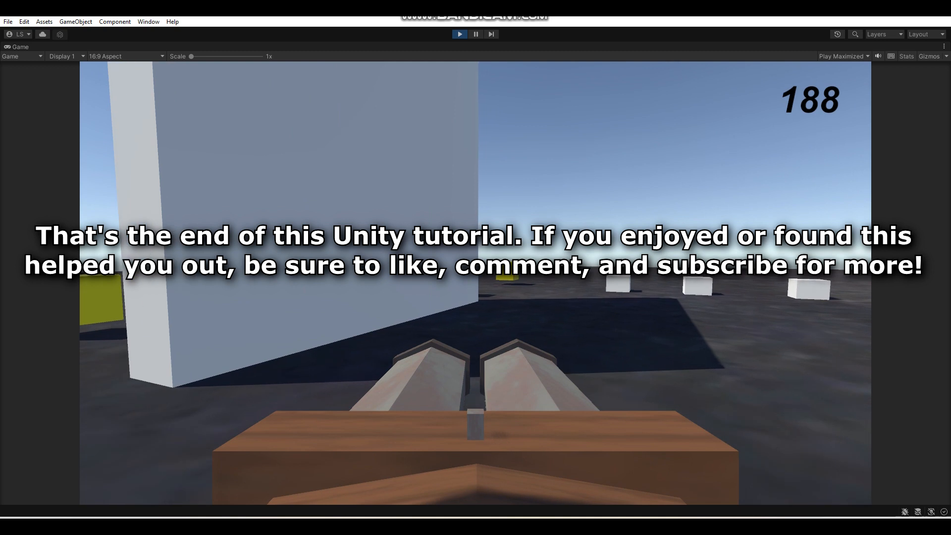
left_click(475, 283)
left_click(476, 283)
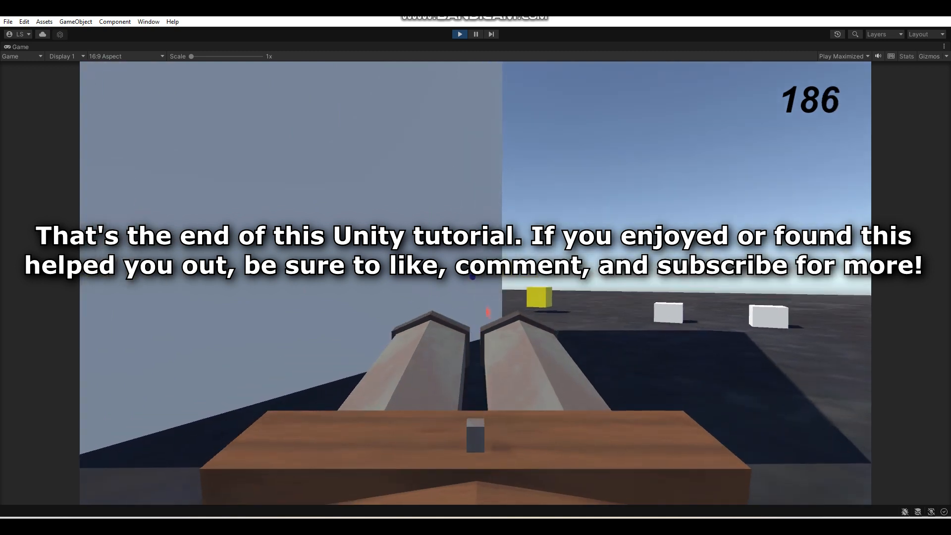
Fire rapid and continuous shots at the walls and ground until the ammunition is used up
left_click(475, 284)
left_click(476, 283)
left_click(476, 283)
left_click(476, 283)
left_click(476, 283)
left_click(476, 283)
left_click(476, 283)
left_click(475, 283)
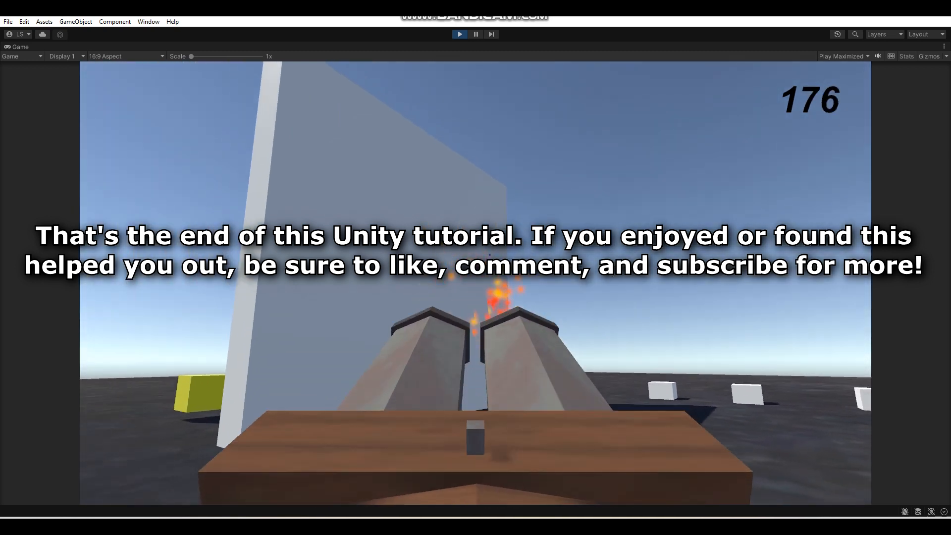
left_click(476, 283)
left_click(476, 283)
left_click_drag(476, 284, 475, 283)
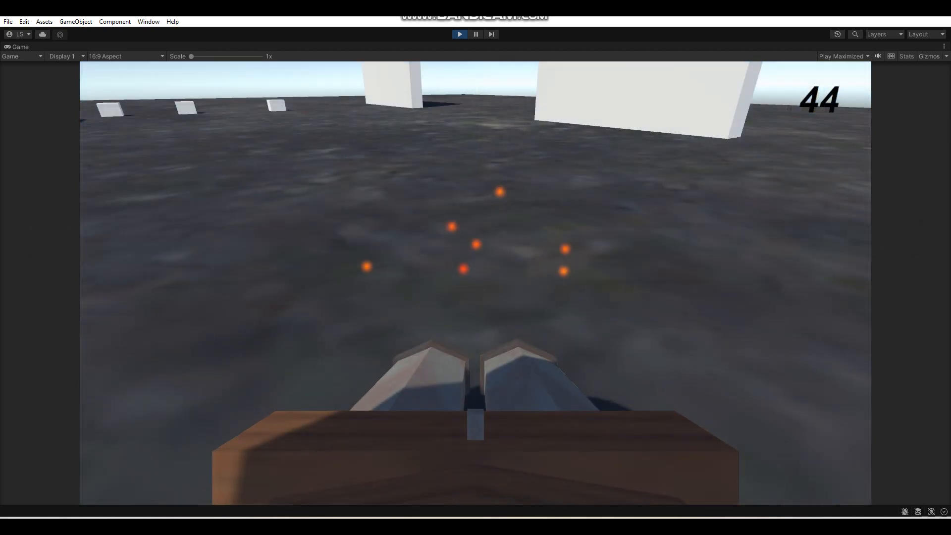
left_click_drag(475, 283, 476, 283)
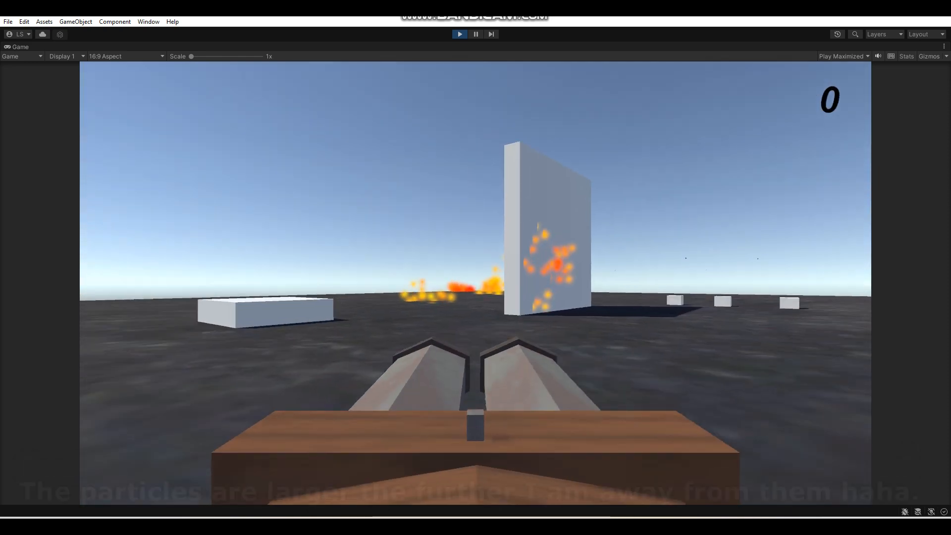
Walk past the walls to the small white boxes and replenish the gun's ammunition
key("w")
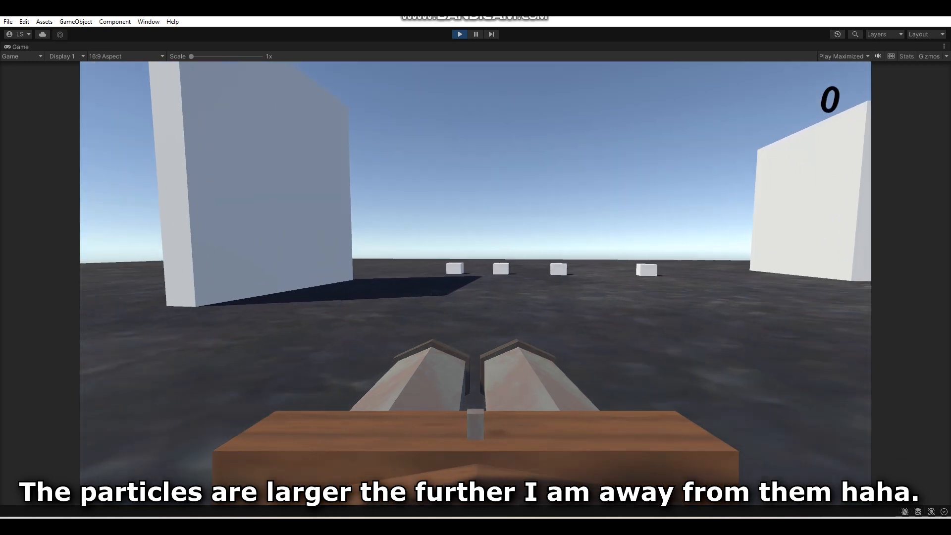
key("w")
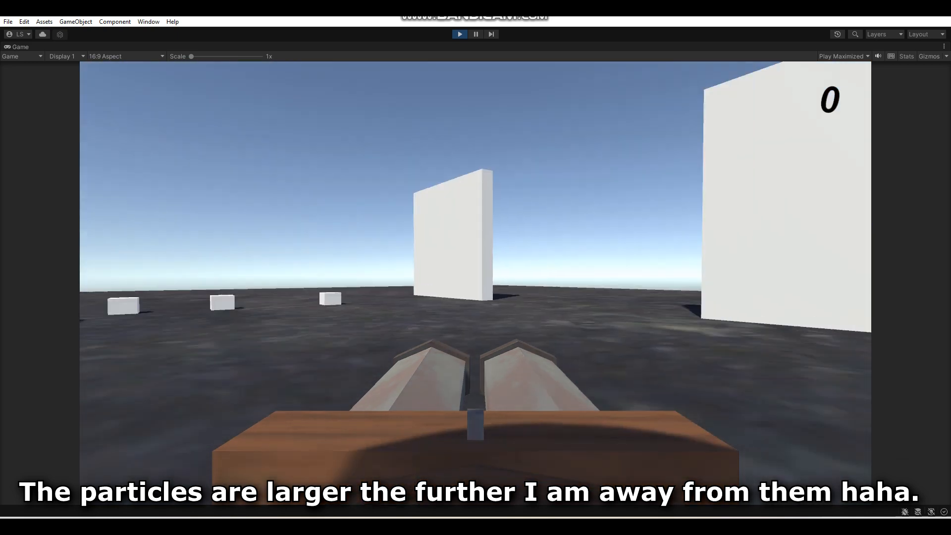
key("w")
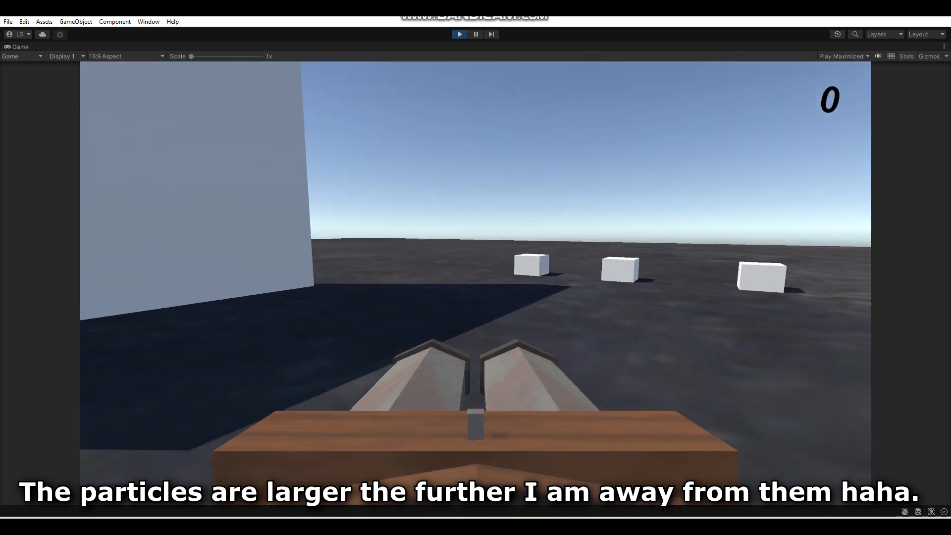
key("w")
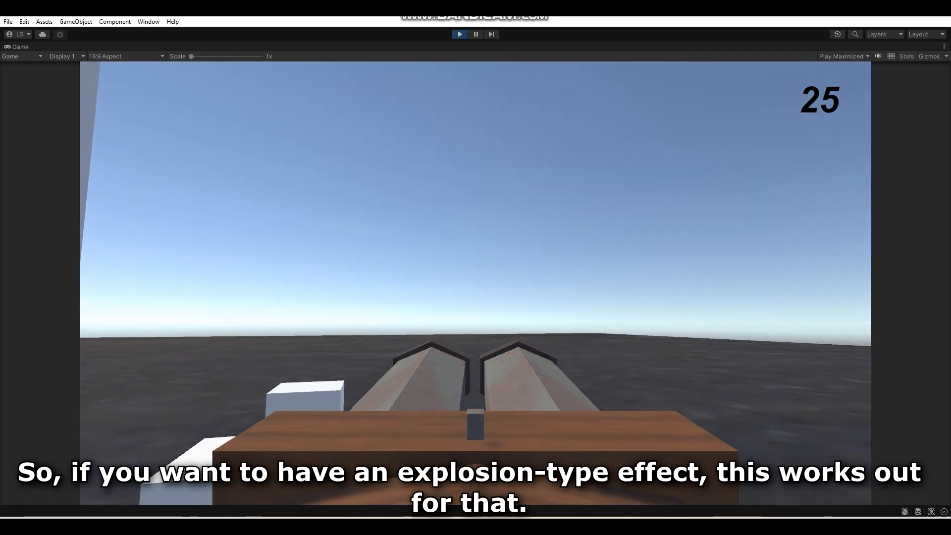
Fire repeated shots at the distant ground to examine how the impact particles look from far away
left_click(476, 283)
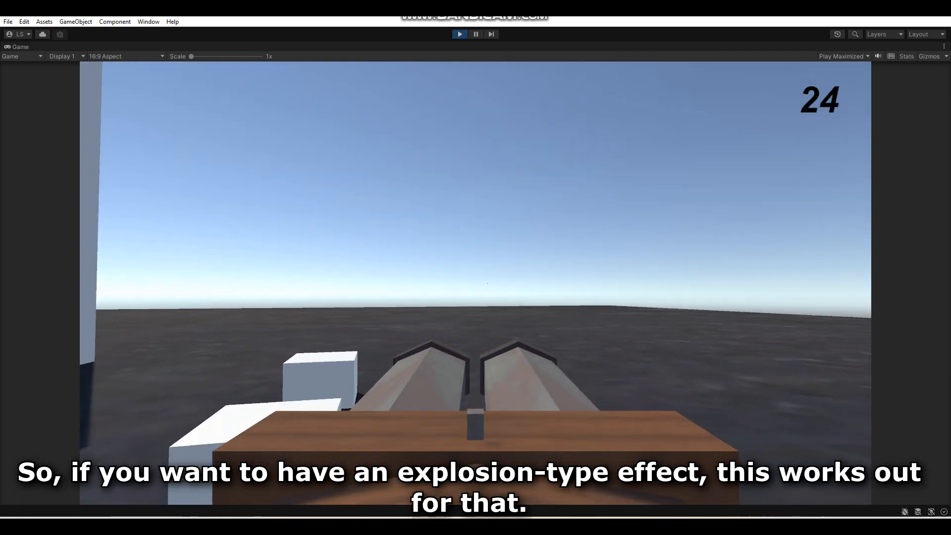
left_click(476, 283)
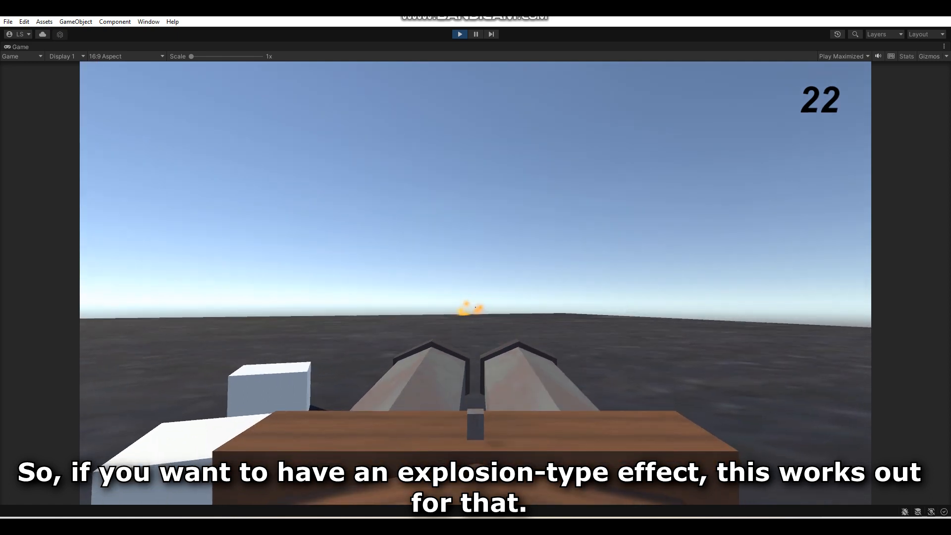
left_click(475, 283)
left_click(476, 282)
left_click(475, 283)
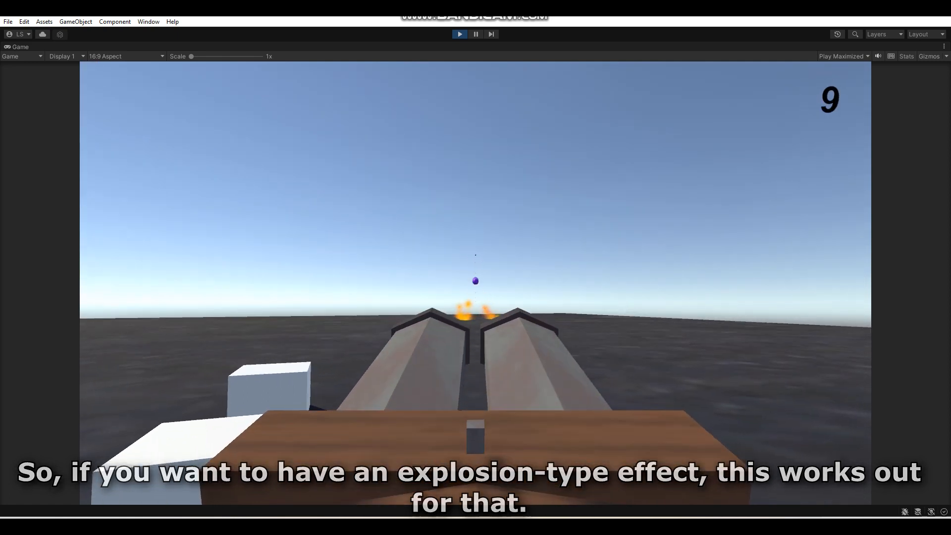
left_click(475, 283)
left_click(476, 283)
left_click(475, 283)
left_click(475, 283)
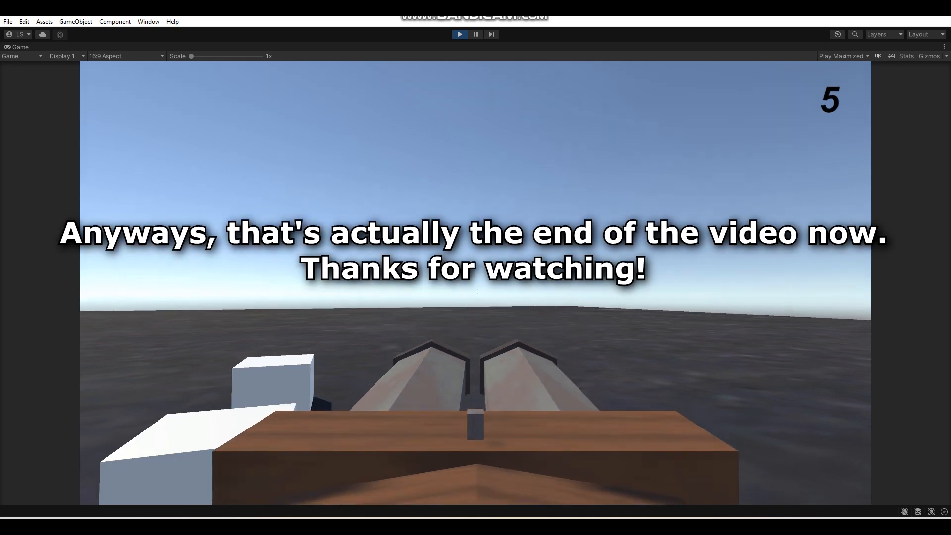
Fire the remaining rounds at the distant ground and replenish the gun's ammunition
left_click(476, 283)
left_click(475, 283)
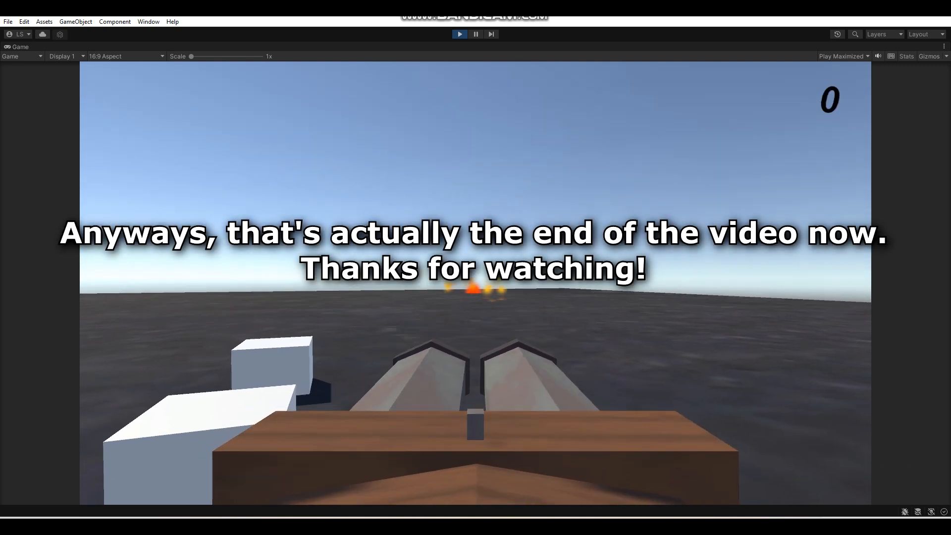
key("w")
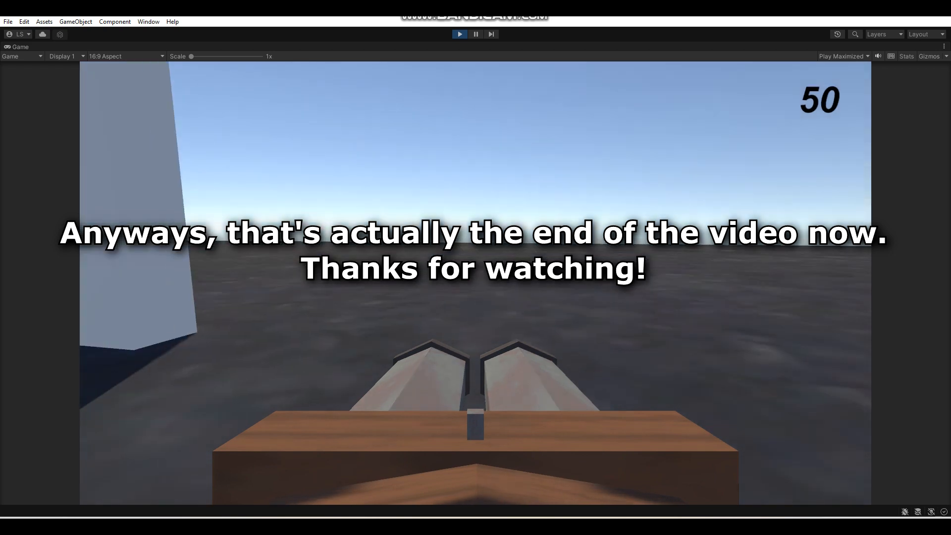
Fire rapid shots at the open ground while moving around the tall walls to examine the impact particles on the move
left_click(475, 283)
left_click(475, 283)
left_click(476, 283)
left_click(475, 283)
left_click(476, 283)
left_click(476, 283)
left_click(476, 283)
left_click(475, 283)
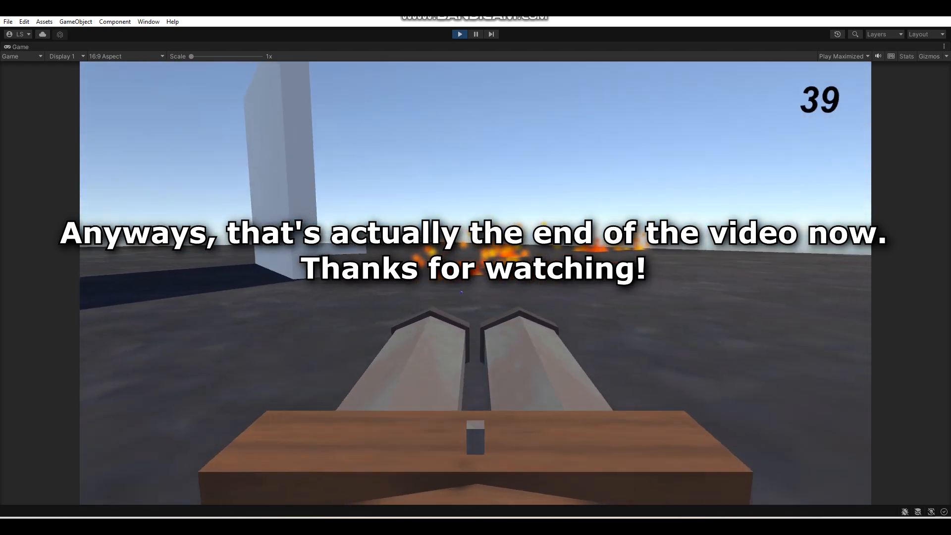
left_click(475, 283)
left_click(476, 283)
left_click(475, 283)
left_click(475, 282)
left_click(475, 282)
left_click(475, 282)
left_click(475, 282)
left_click(476, 283)
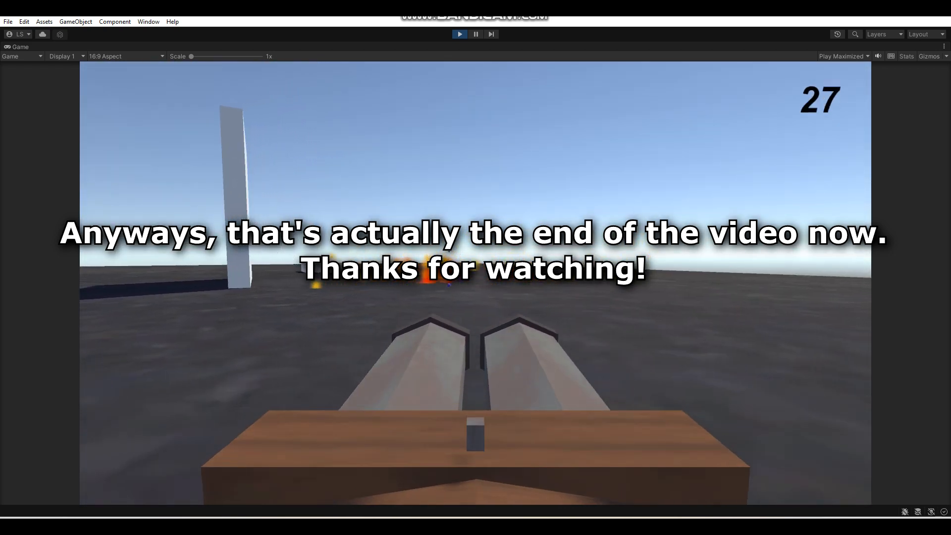
left_click(475, 283)
left_click(476, 283)
left_click(475, 283)
left_click(476, 283)
left_click(475, 283)
left_click(475, 282)
left_click(475, 283)
left_click(476, 283)
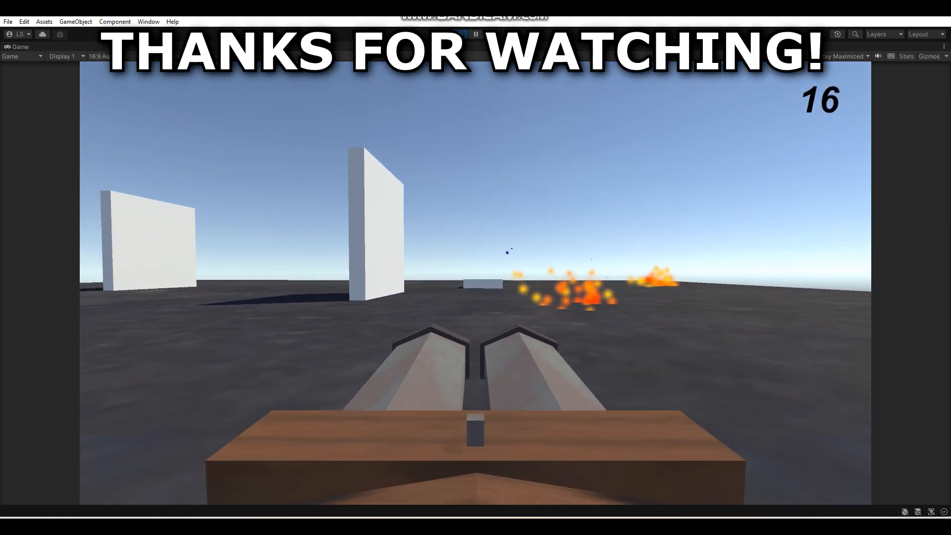
Fire the rest of the ammunition at the ground beside the narrow wall and at the wall itself
left_click(476, 283)
left_click(476, 282)
left_click(475, 282)
left_click(476, 283)
left_click(475, 283)
left_click(475, 283)
left_click(476, 283)
left_click(475, 283)
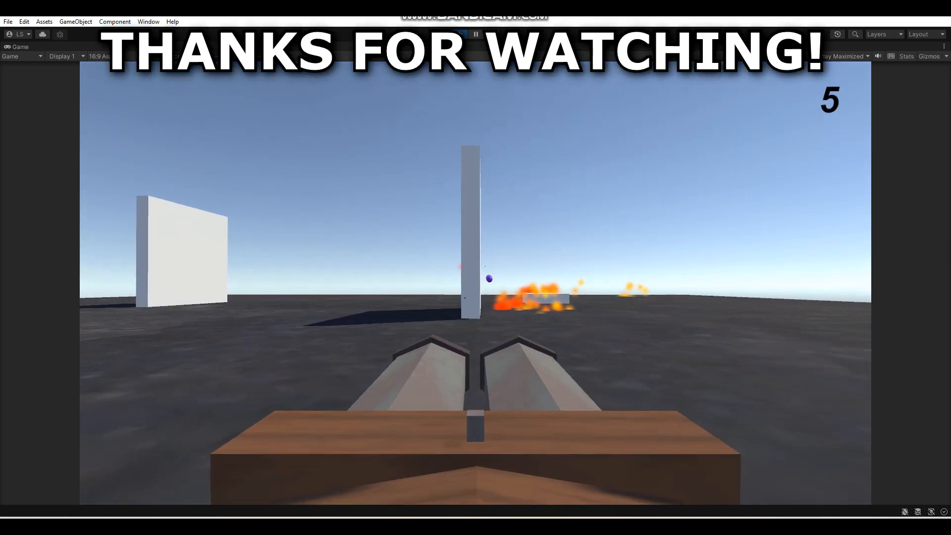
left_click(475, 283)
left_click(475, 283)
left_click(475, 282)
left_click(475, 283)
left_click(475, 283)
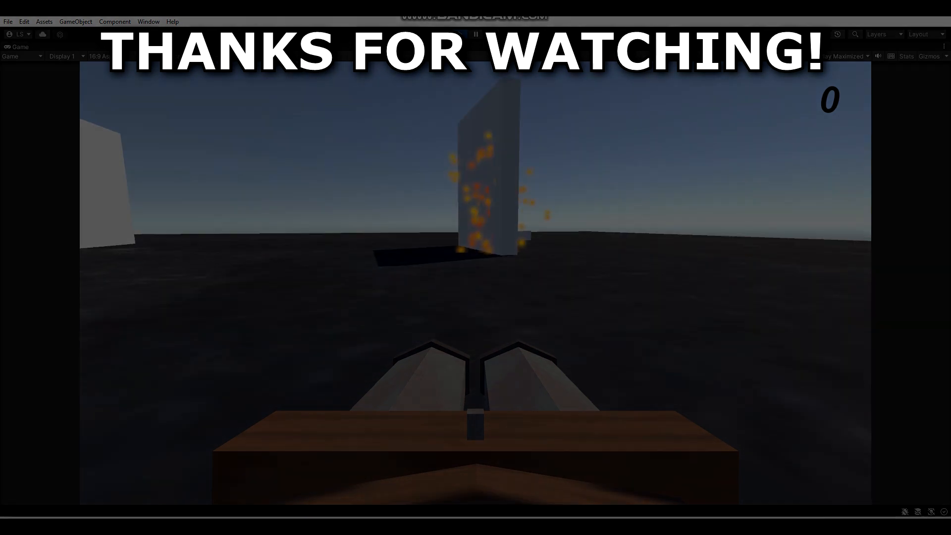